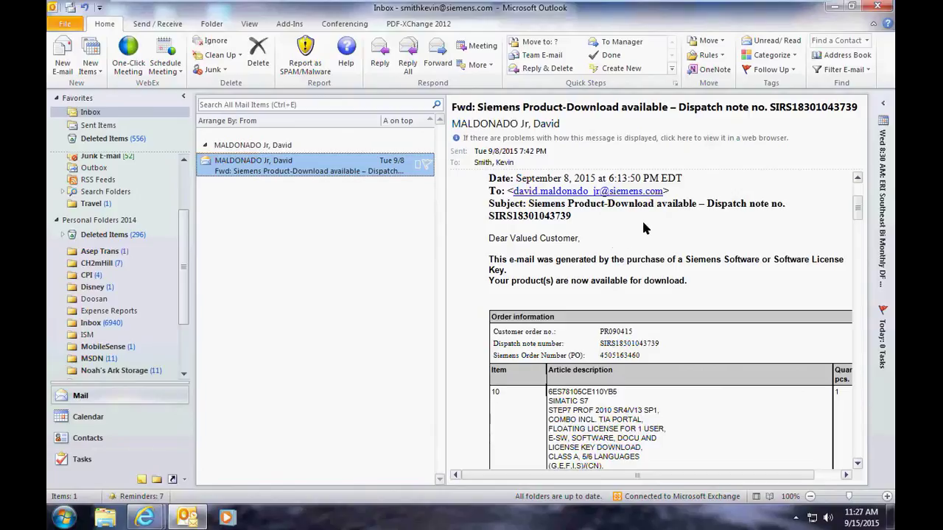
# Step: Select the temporary password in the Siemens dispatch-note e-mail
pyautogui.click(488, 219)
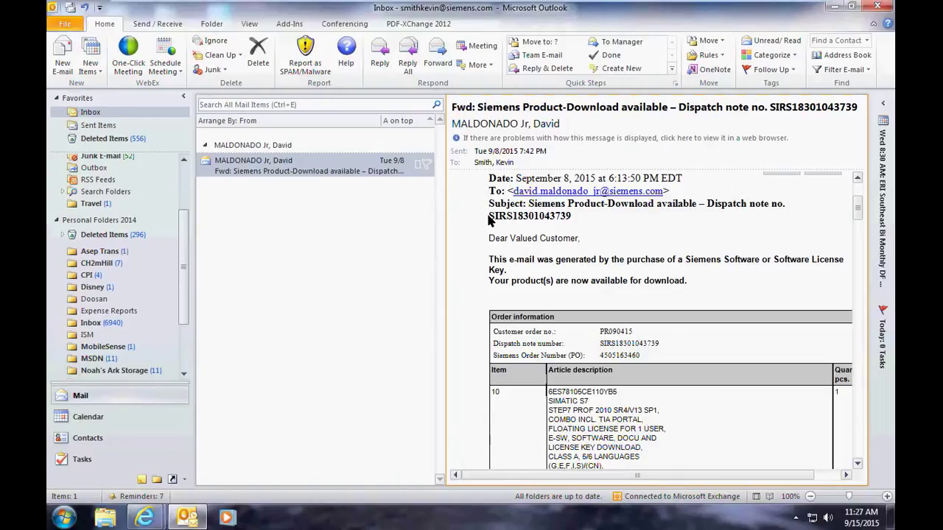
pyautogui.moveTo(488, 219); pyautogui.dragTo(576, 218)
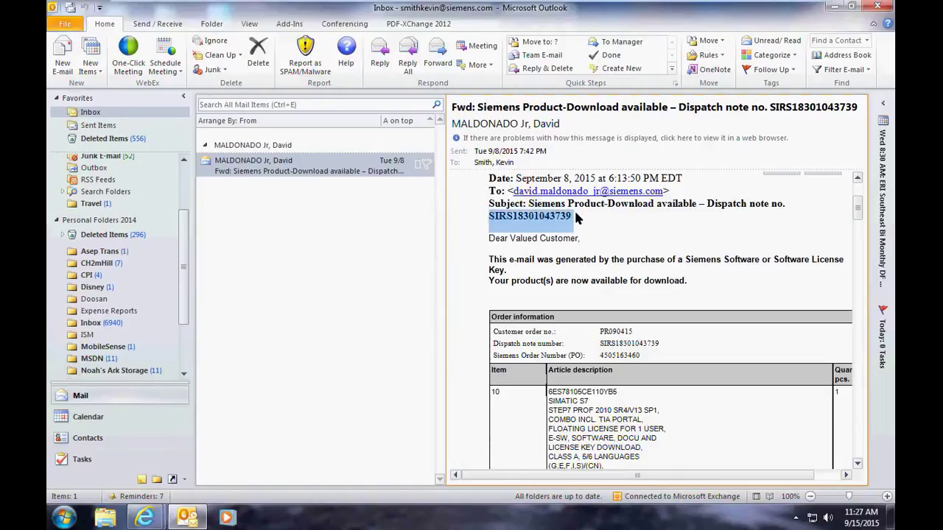
pyautogui.click(833, 213)
pyautogui.scroll(-2, 857, 217)
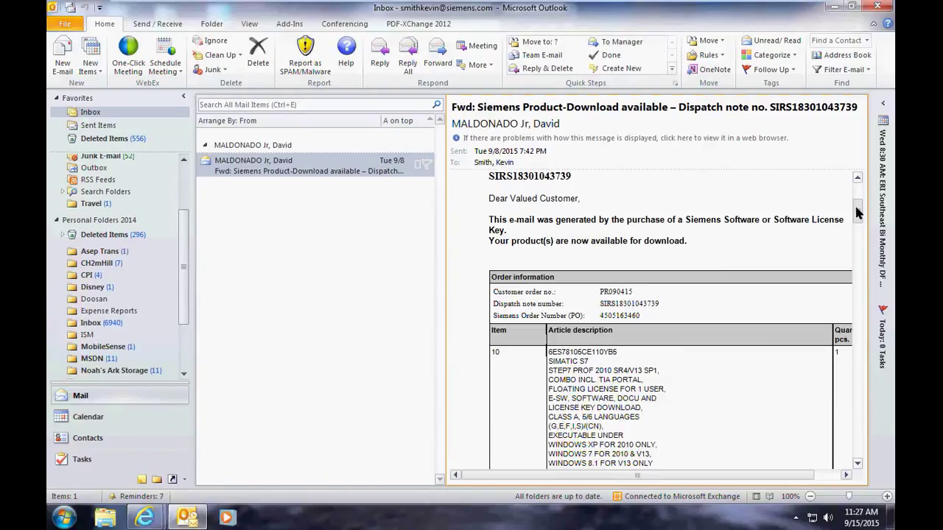
pyautogui.scroll(-12, 856, 219)
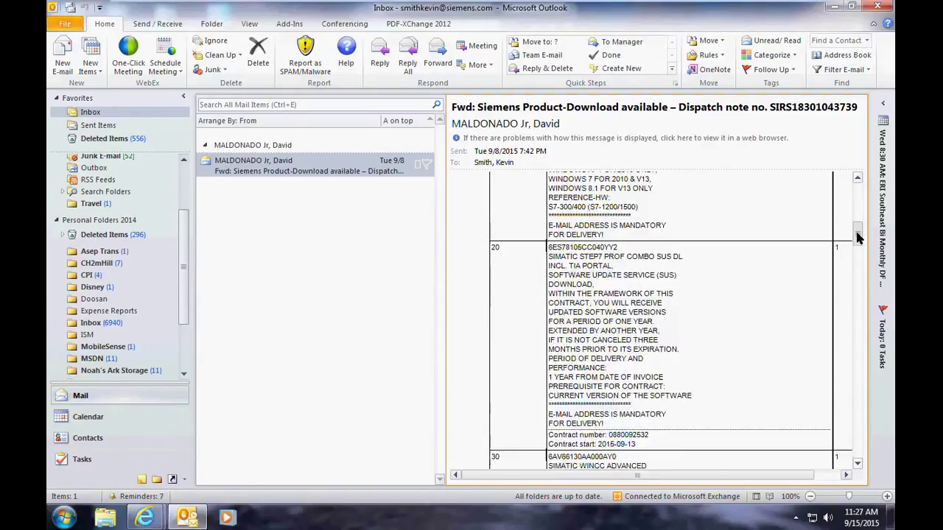
pyautogui.moveTo(857, 261); pyautogui.dragTo(858, 414)
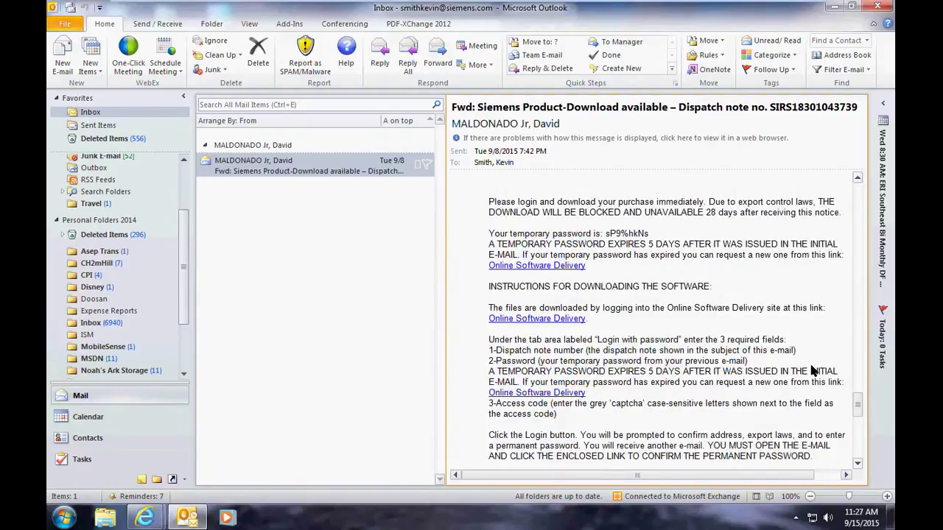
pyautogui.moveTo(606, 233); pyautogui.dragTo(647, 236)
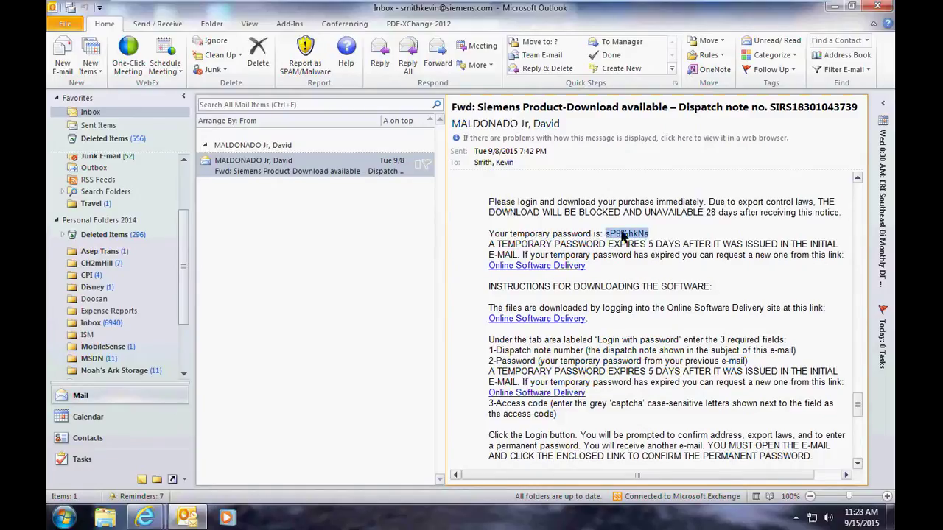
# Step: Open the Online Software Delivery login page and paste in the temporary password
pyautogui.click(538, 265)
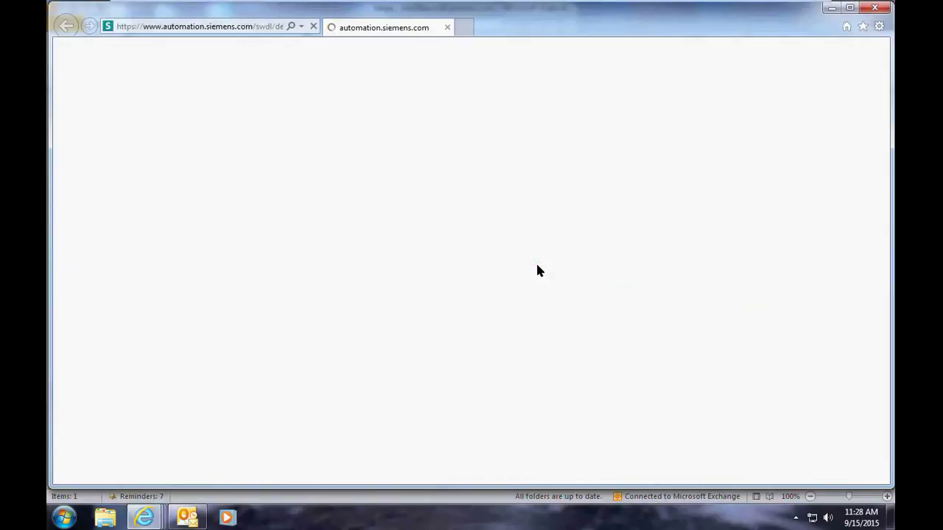
pyautogui.scroll(-1, 565, 356)
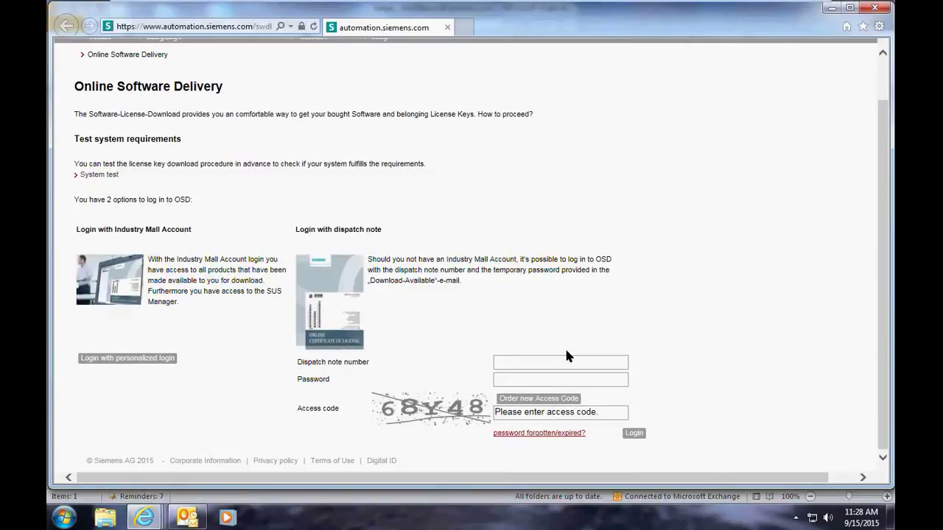
pyautogui.click(528, 379)
pyautogui.hotkey('ctrl', 'v')
# Step: Copy the dispatch note number from the e-mail subject into the login form's dispatch note field
pyautogui.click(194, 520)
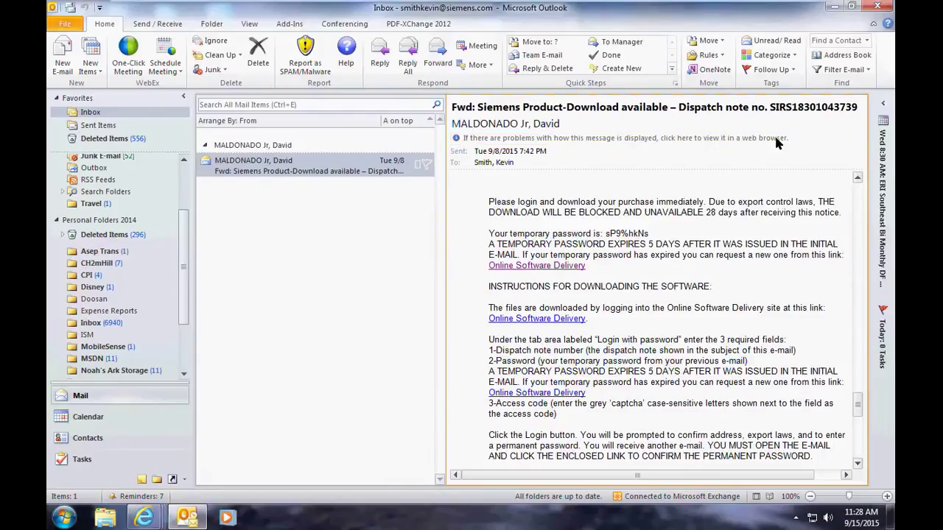
pyautogui.moveTo(770, 108); pyautogui.dragTo(856, 109)
pyautogui.rightClick(850, 109)
pyautogui.click(840, 131)
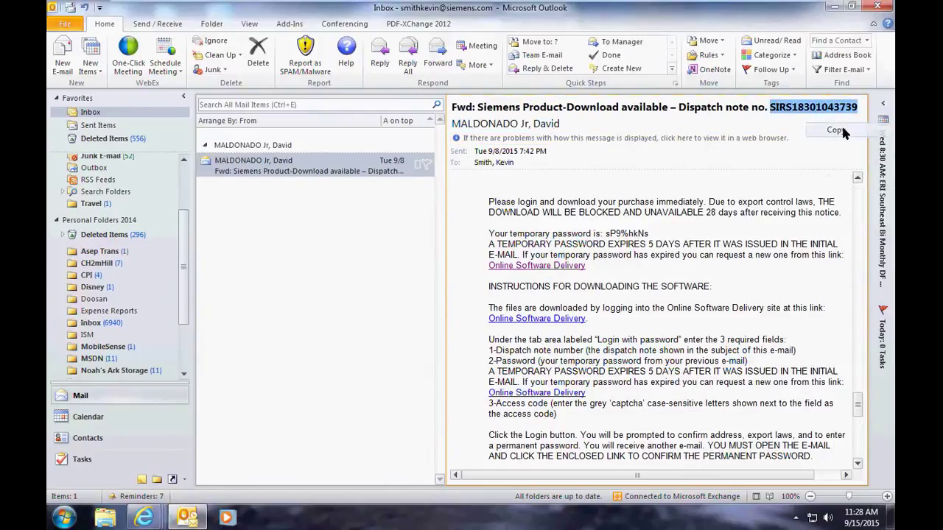
pyautogui.click(147, 520)
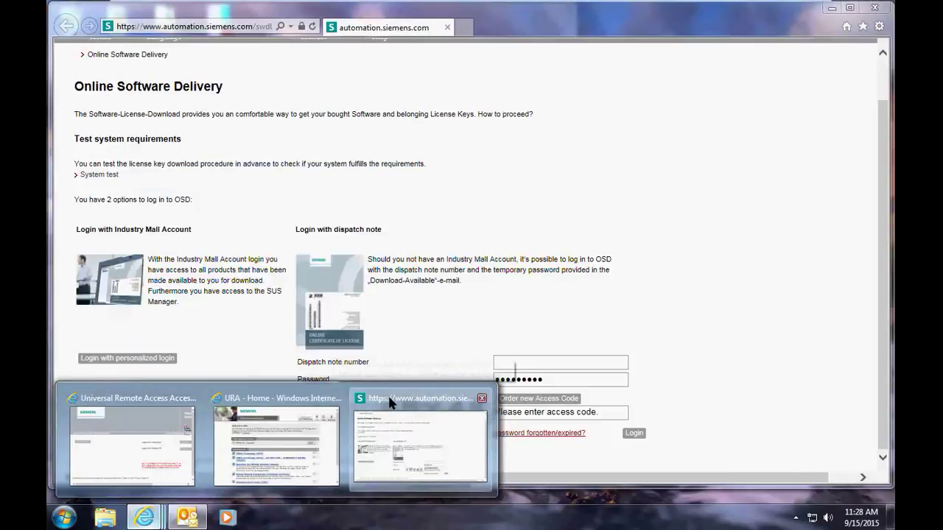
pyautogui.click(388, 404)
pyautogui.click(535, 356)
pyautogui.hotkey('ctrl', 'v')
# Step: Enter the access code shown on the login page
pyautogui.click(535, 414)
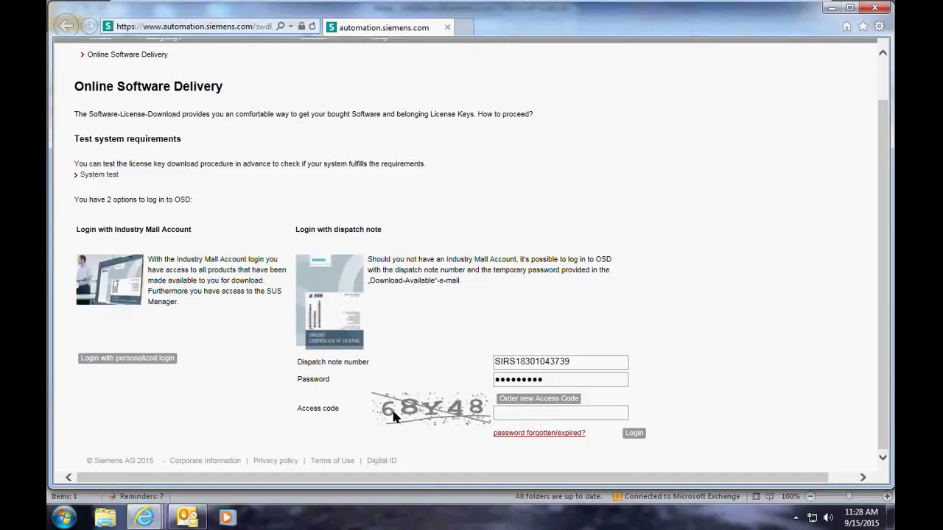
pyautogui.write('68Y')
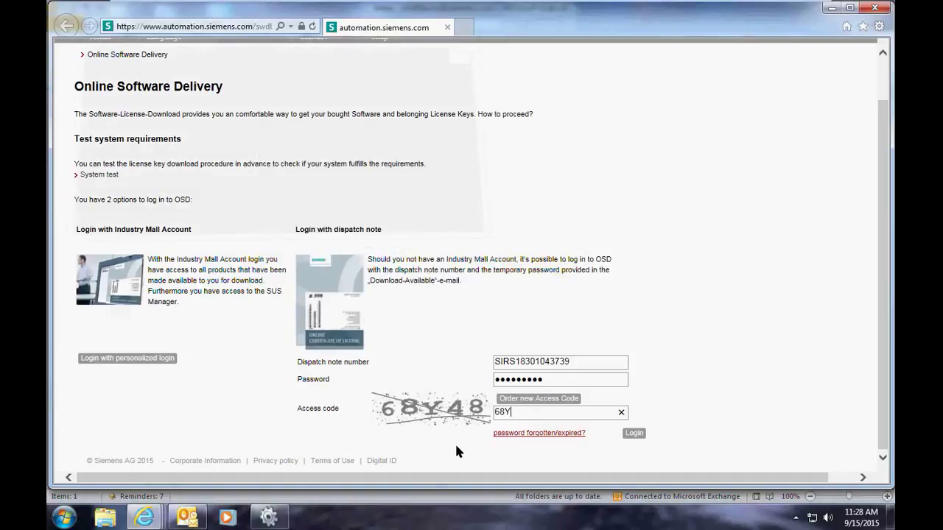
pyautogui.write('48')
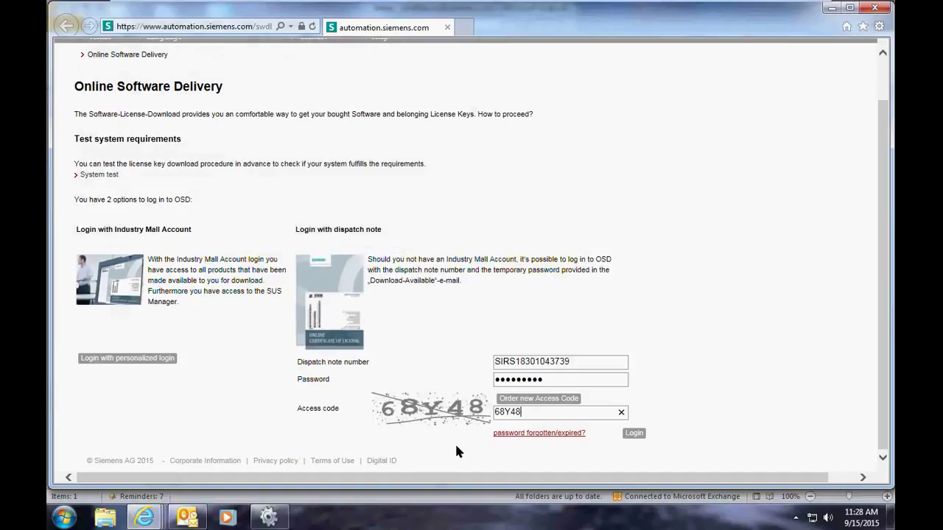
# Step: Log in, then enter a new personal password in both password fields and submit it
pyautogui.click(633, 433)
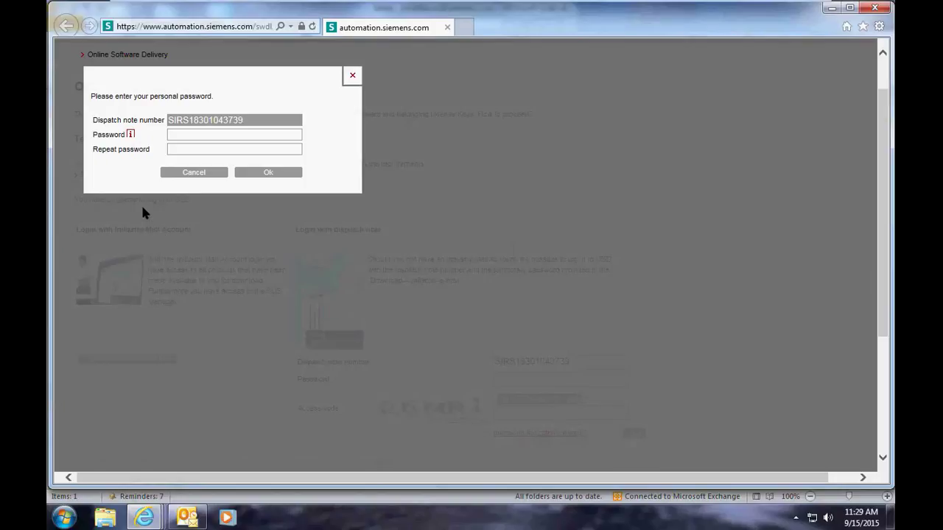
pyautogui.click(182, 135)
pyautogui.write('********')
pyautogui.click(185, 146)
pyautogui.write('********')
pyautogui.click(266, 176)
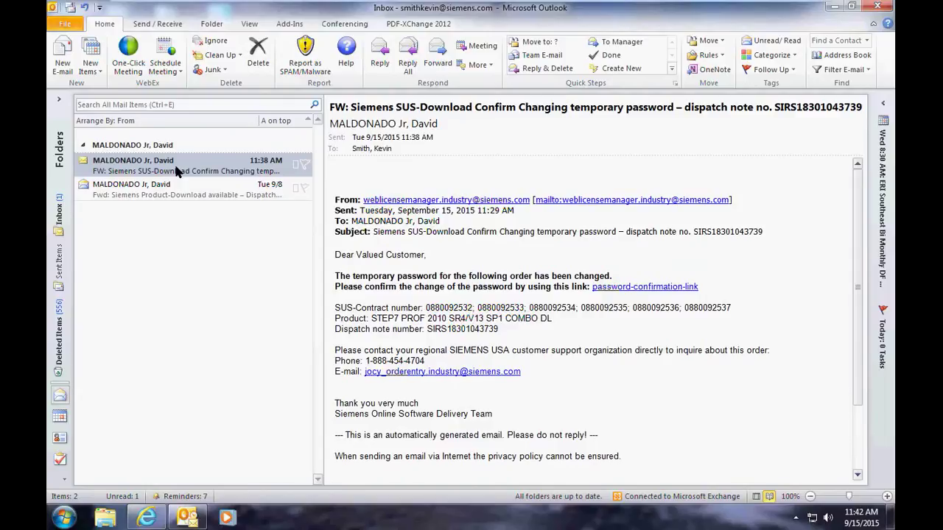
# Step: Open the 'SUS-Download Confirm Changing temporary password' e-mail and follow its confirmation link
pyautogui.click(177, 171)
pyautogui.moveTo(637, 294)
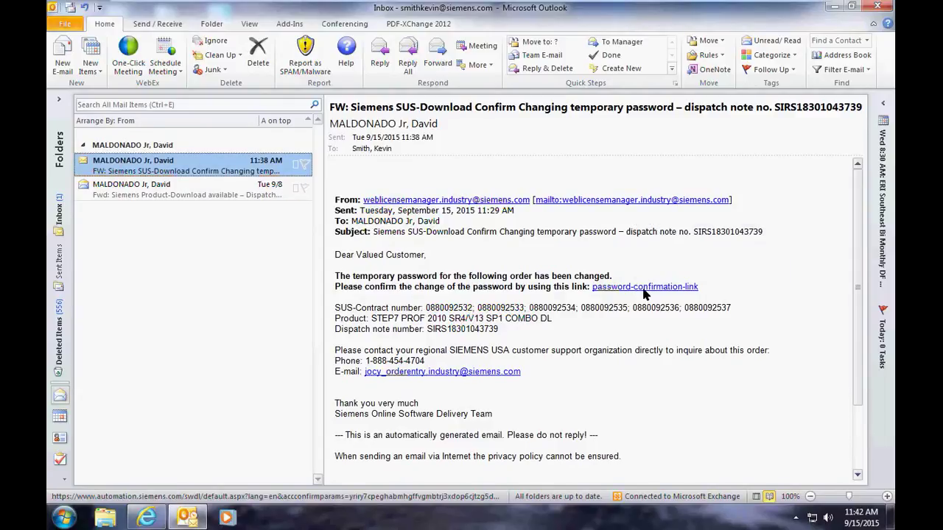
pyautogui.click(643, 294)
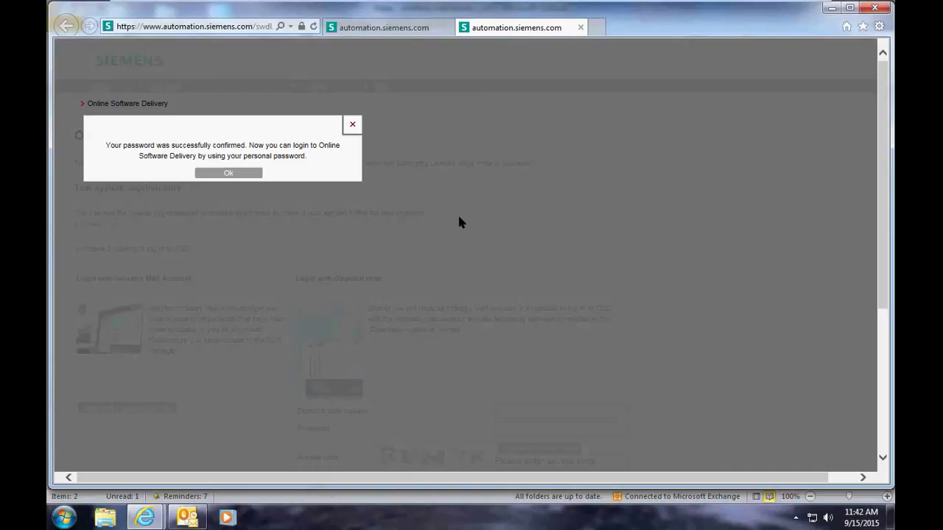
# Step: Dismiss the confirmation and log in with the personal password and a fresh access code
pyautogui.click(228, 174)
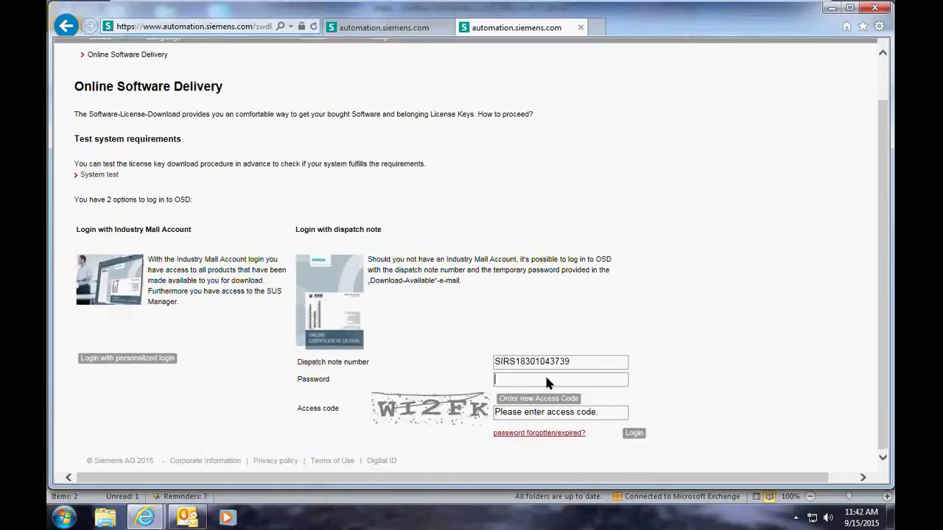
pyautogui.write('••••••••')
pyautogui.click(498, 414)
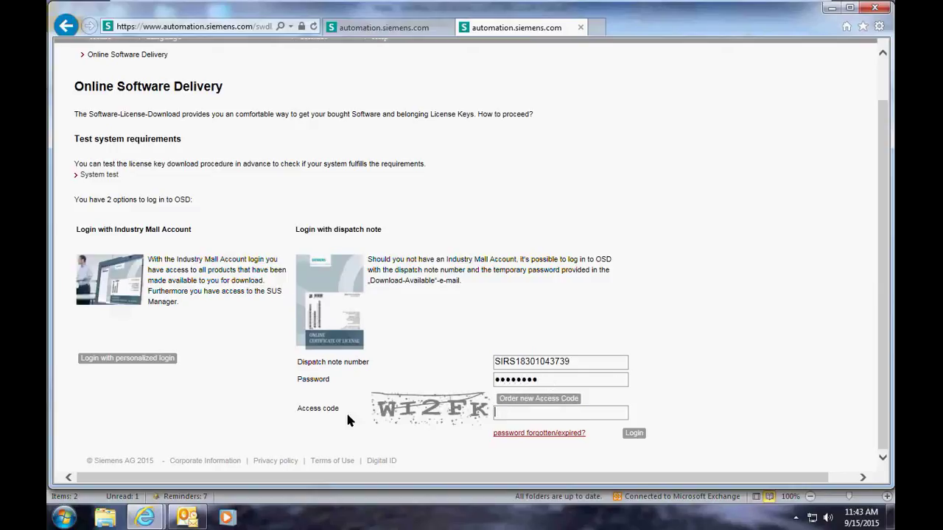
pyautogui.write('WI2FK')
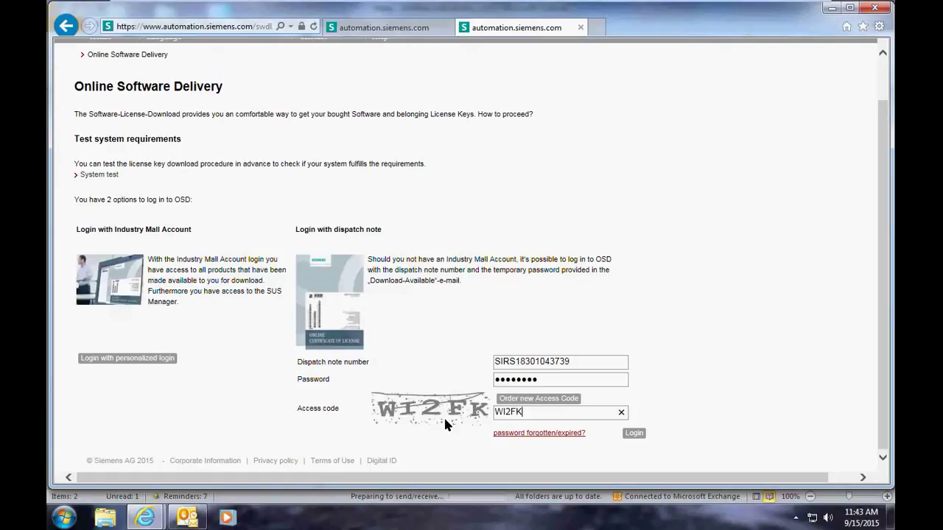
pyautogui.click(634, 433)
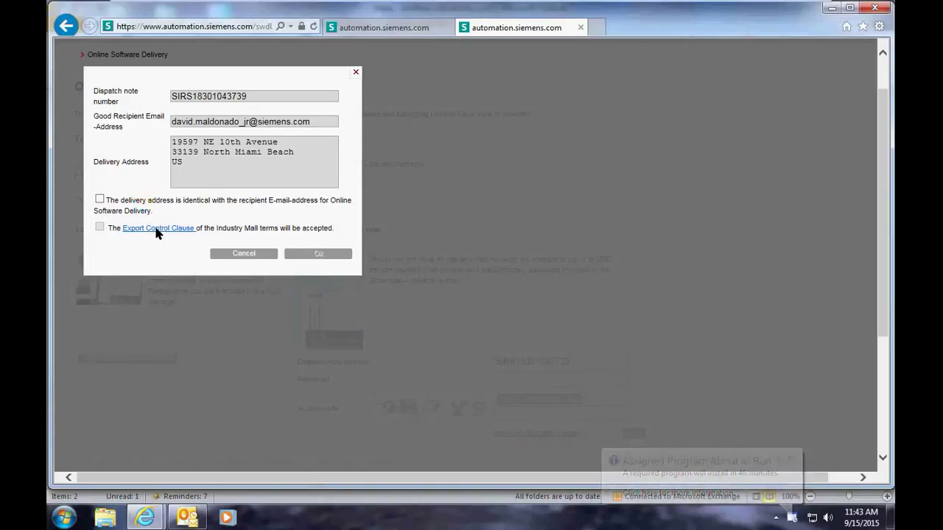
# Step: Read and accept the Export Control Clause, then confirm the delivery address and continue
pyautogui.click(157, 230)
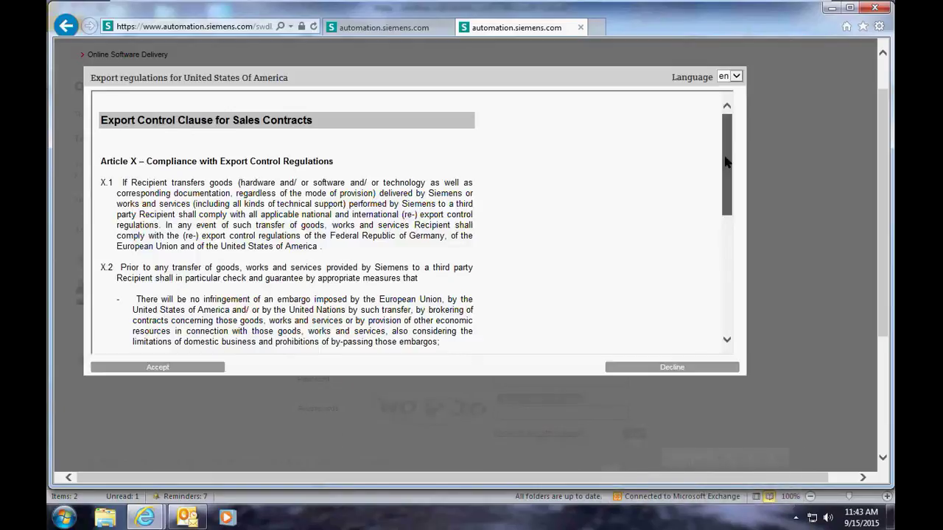
pyautogui.moveTo(726, 162); pyautogui.dragTo(726, 279)
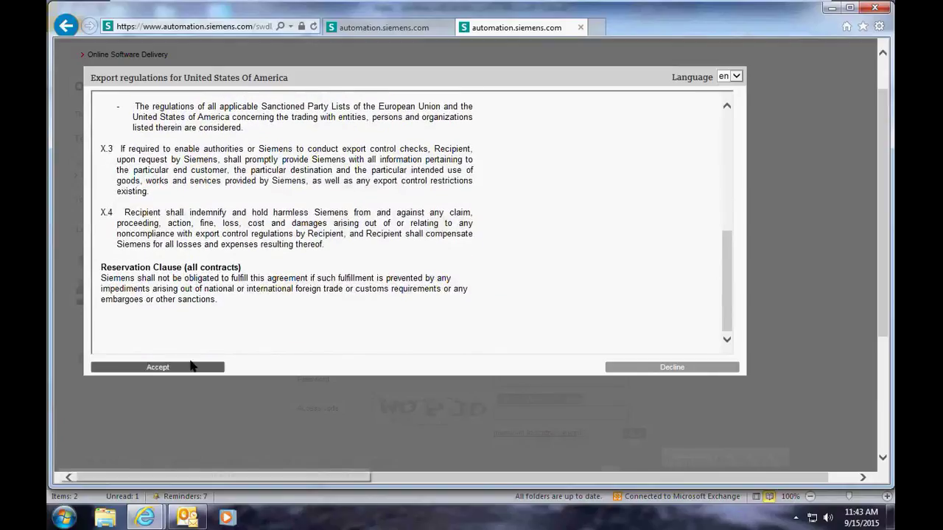
pyautogui.click(190, 367)
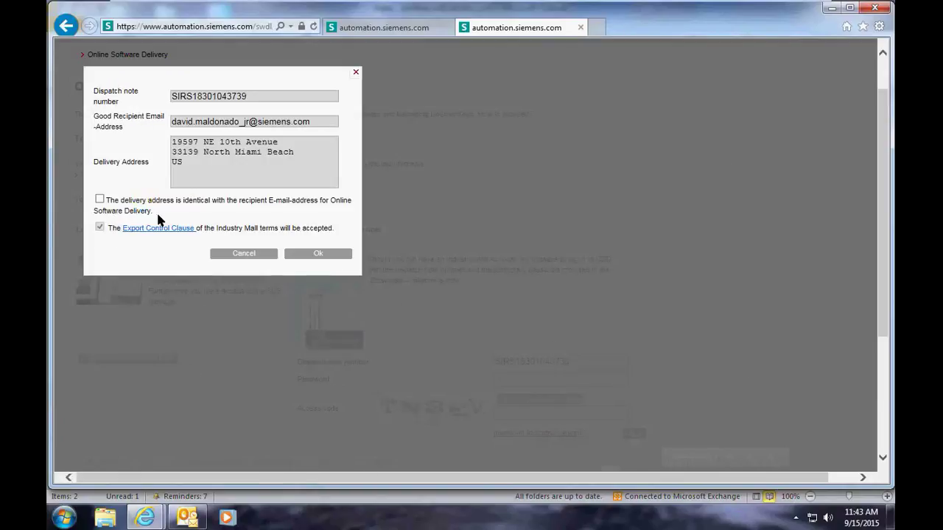
pyautogui.click(110, 204)
pyautogui.click(314, 254)
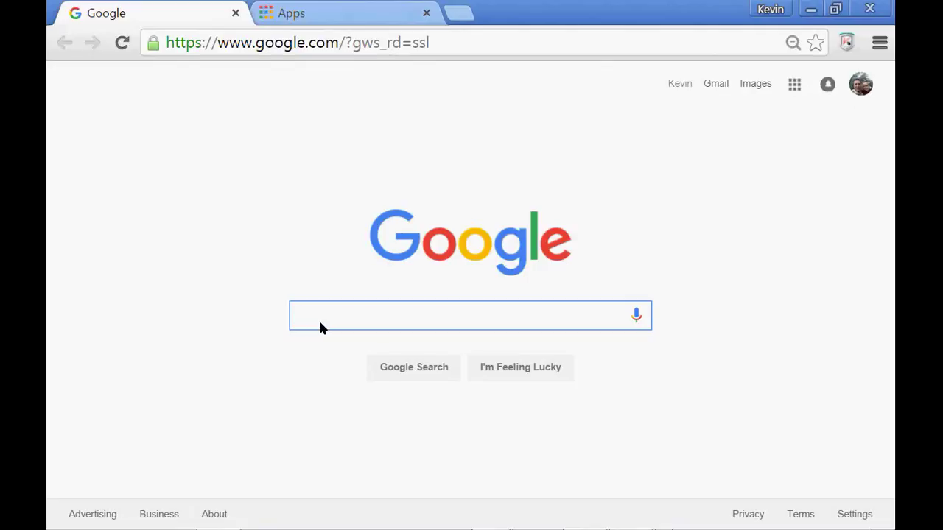
# Step: Search Google for 'siemens automation license manager', scroll its support page to the ALM_V5_3_SP2_Upd2.zip download, then minimize Chrome
pyautogui.write('Siemens')
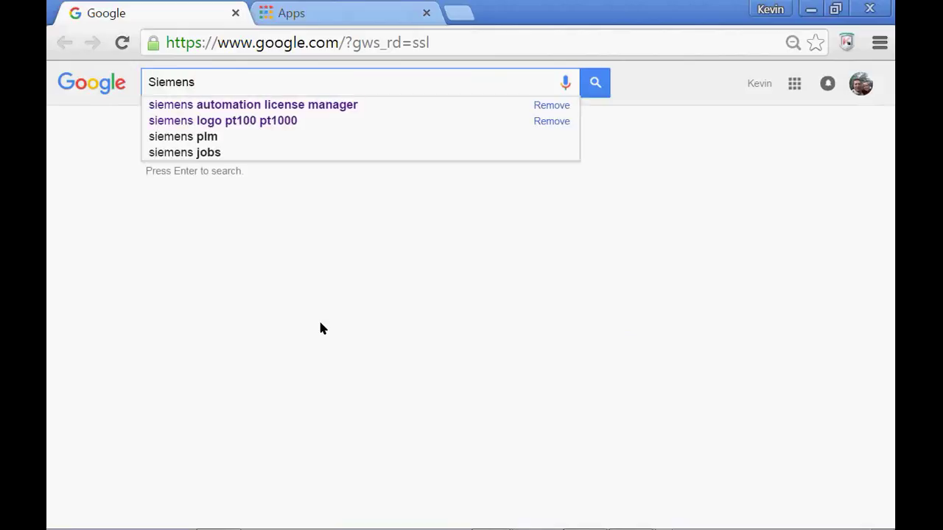
pyautogui.click(333, 105)
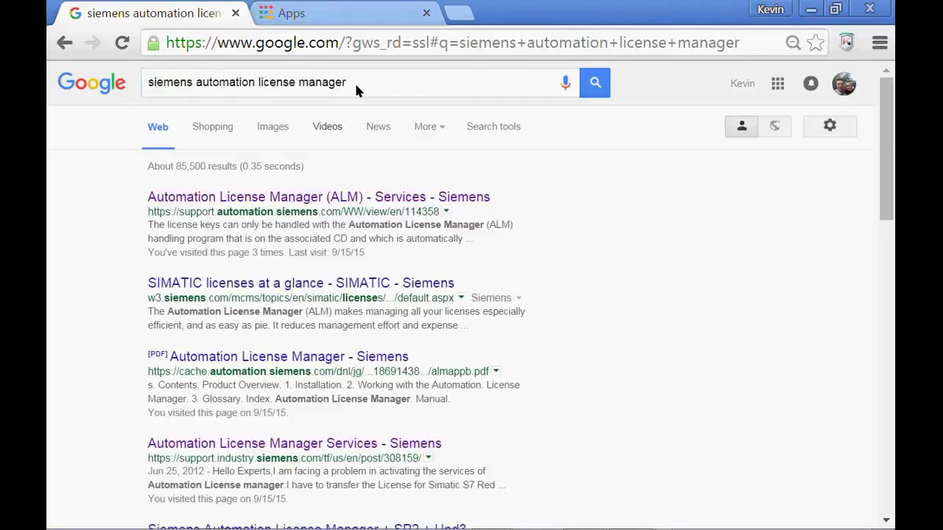
pyautogui.click(305, 198)
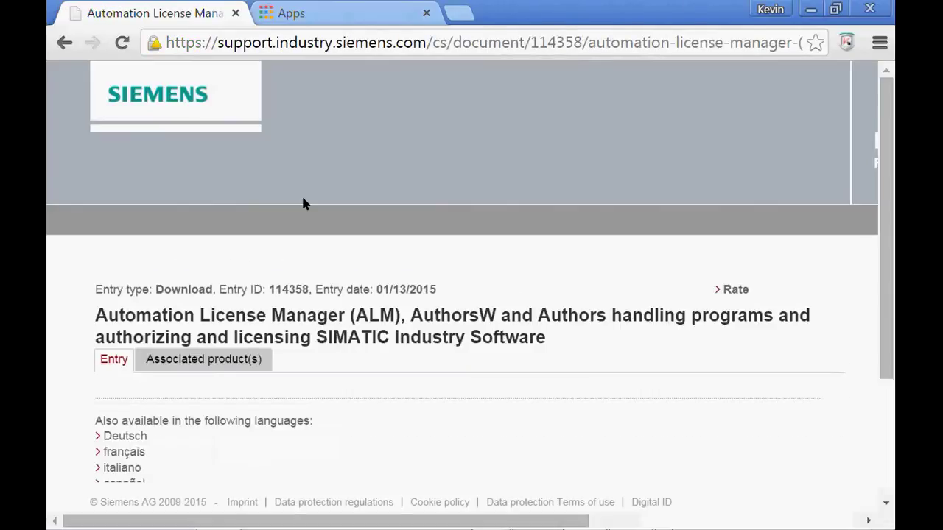
pyautogui.scroll(-5, 328, 244)
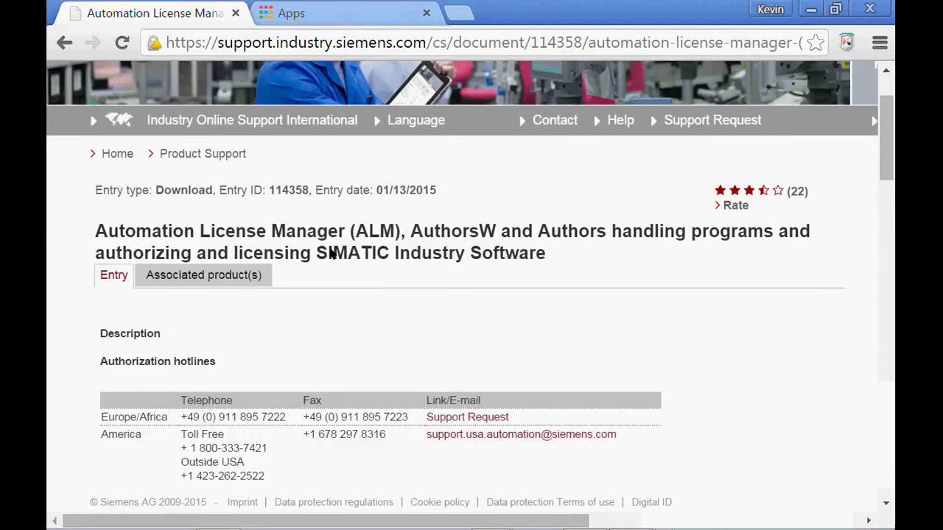
pyautogui.scroll(-6, 329, 252)
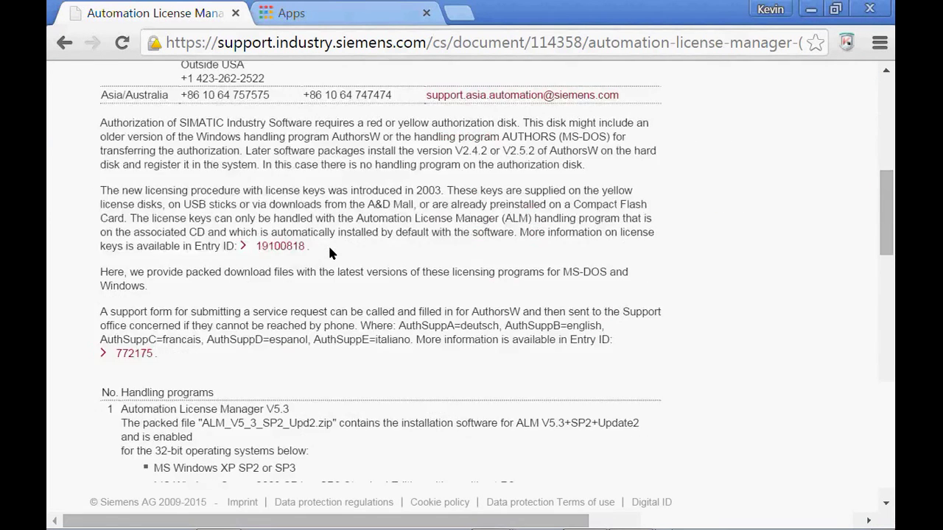
pyautogui.scroll(-3, 329, 252)
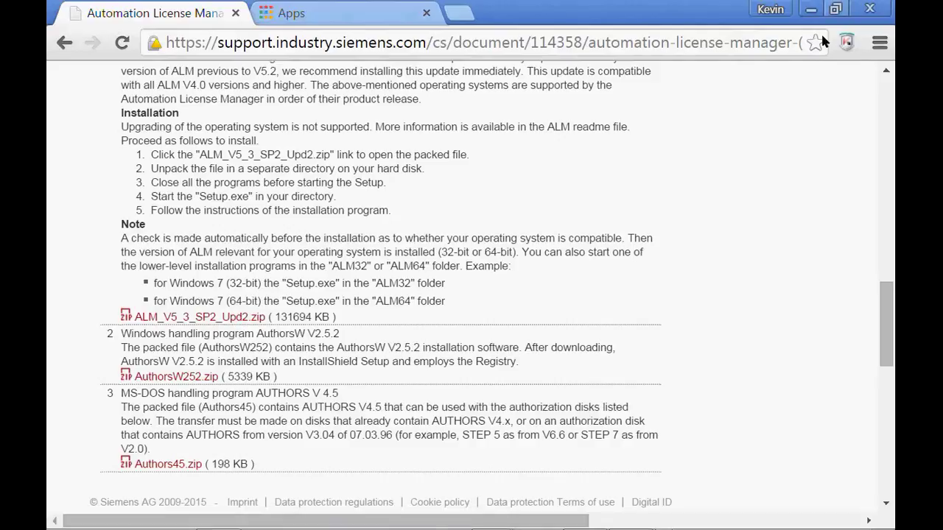
pyautogui.click(811, 9)
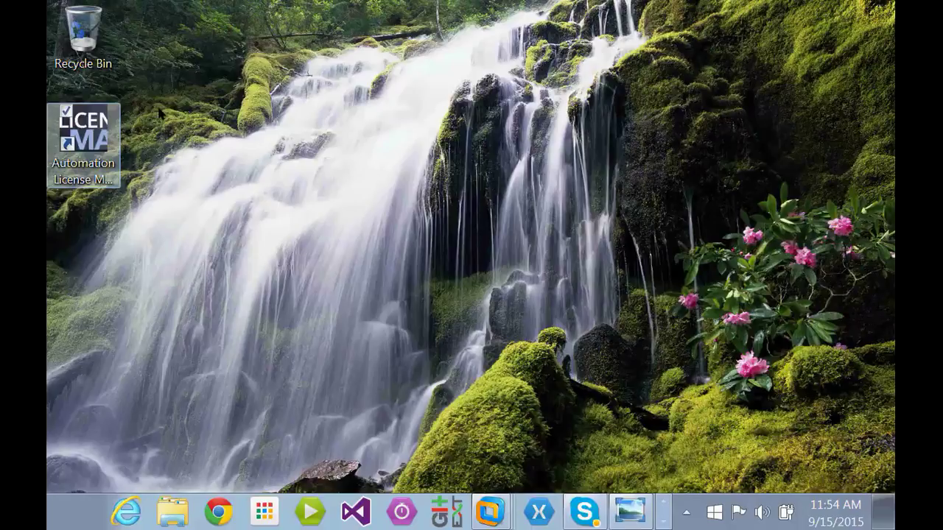
# Step: Launch Automation License Manager from the desktop and select Web License Key Download
pyautogui.click(102, 126)
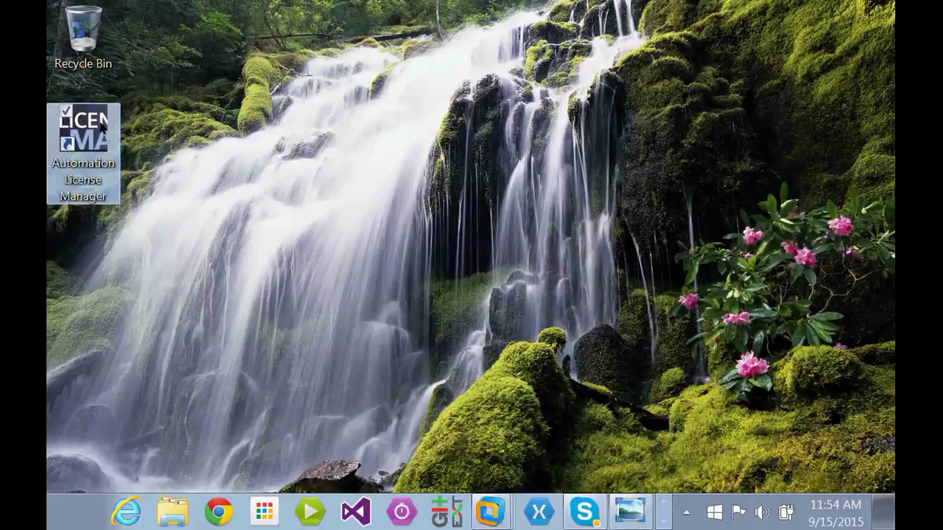
pyautogui.doubleClick(102, 127)
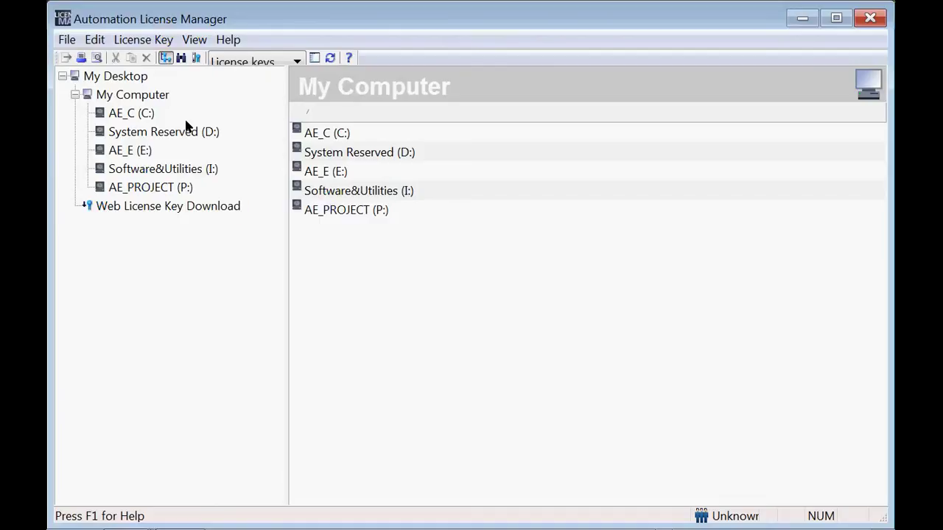
pyautogui.click(135, 208)
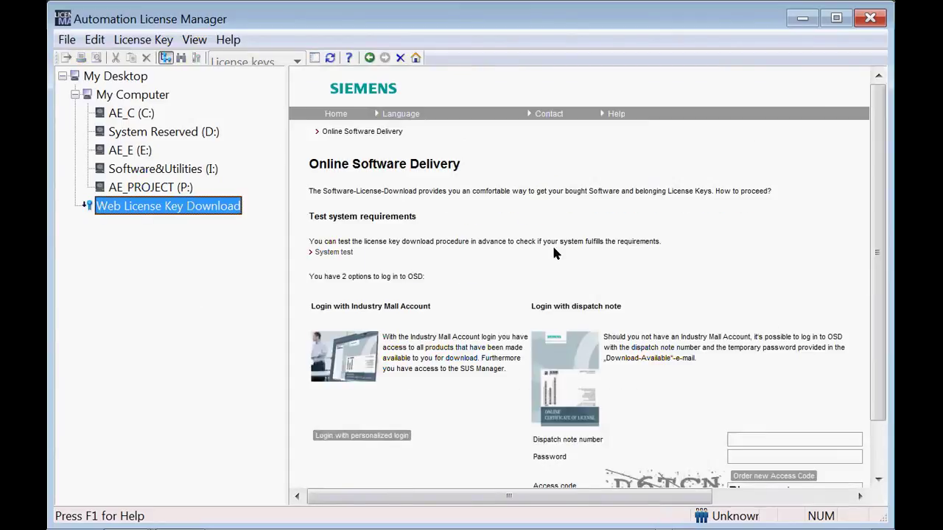
# Step: Paste the dispatch note number, enter the password and access code, and log in
pyautogui.click(875, 224)
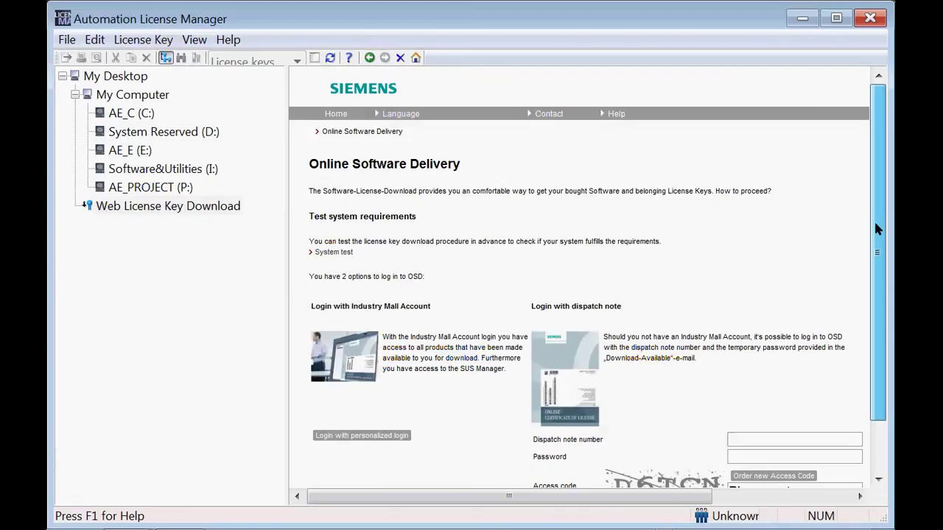
pyautogui.moveTo(876, 224); pyautogui.dragTo(873, 294)
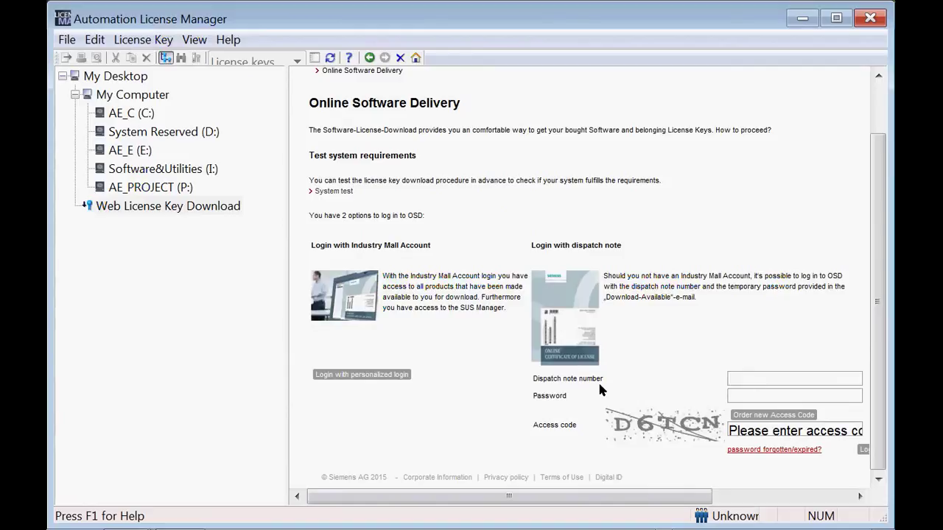
pyautogui.hotkey('ctrl', 'v')
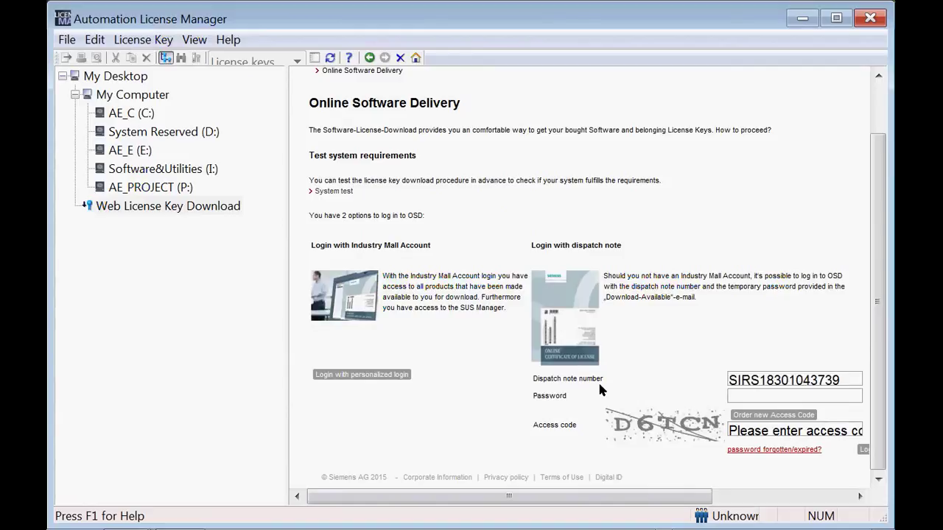
pyautogui.click(742, 402)
pyautogui.write('********')
pyautogui.click(757, 434)
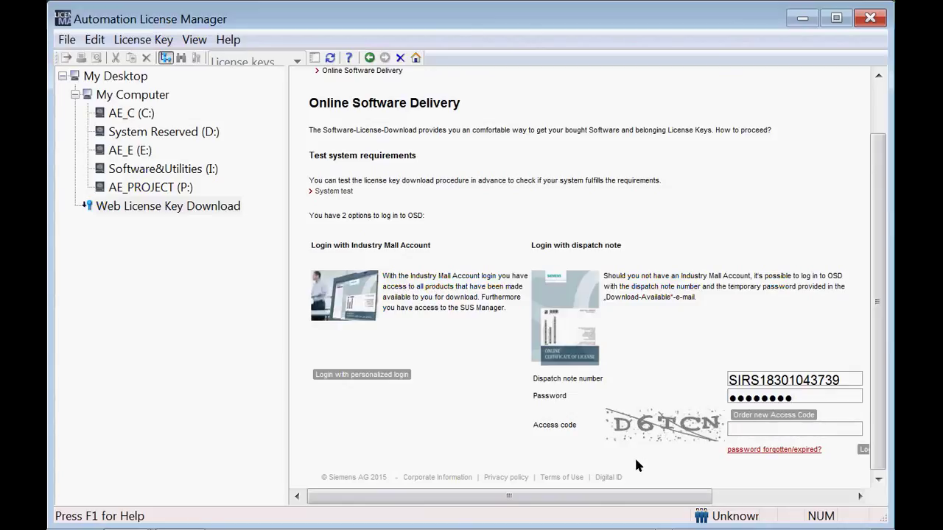
pyautogui.write('D6TCN')
pyautogui.click(862, 452)
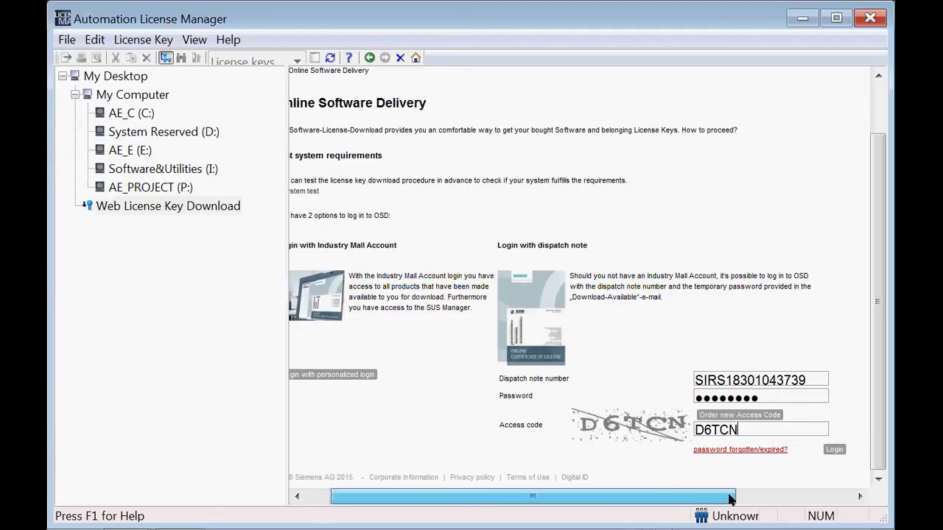
pyautogui.click(833, 450)
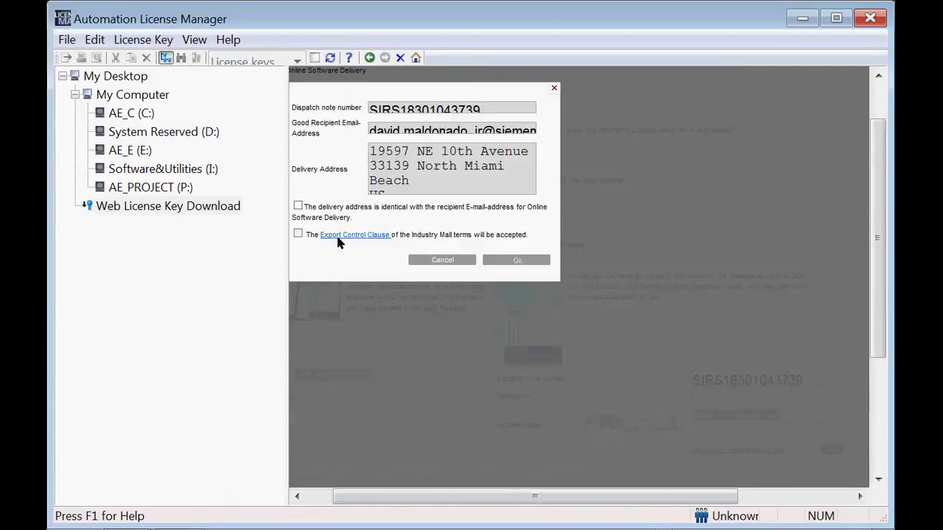
# Step: Accept the Export Control Clause and confirm the delivery address to complete the login
pyautogui.click(340, 236)
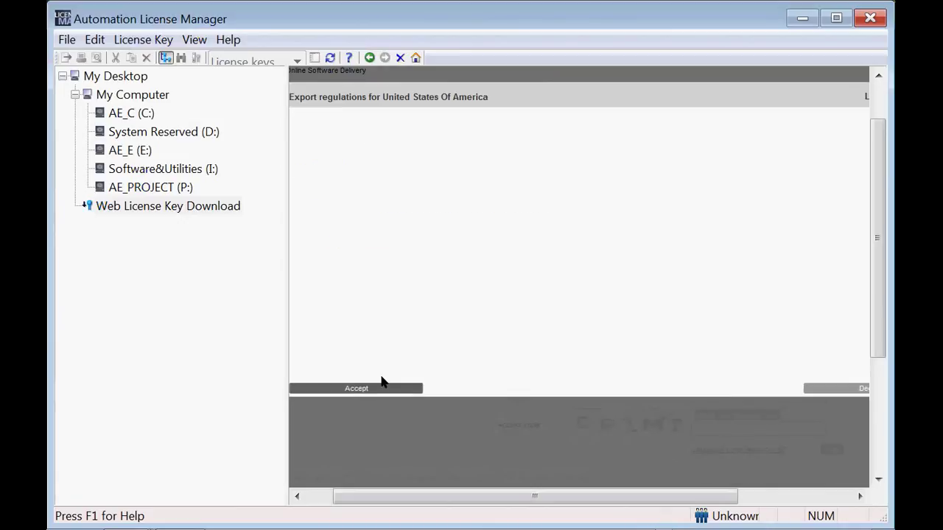
pyautogui.moveTo(878, 226)
pyautogui.mouseDown()
pyautogui.moveTo(878, 189)
pyautogui.moveTo(878, 225)
pyautogui.mouseUp()
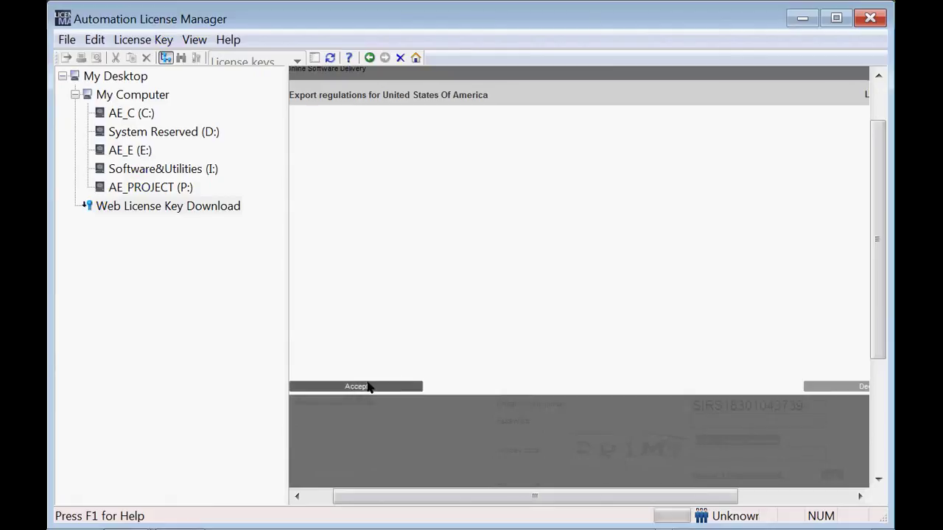
pyautogui.click(368, 386)
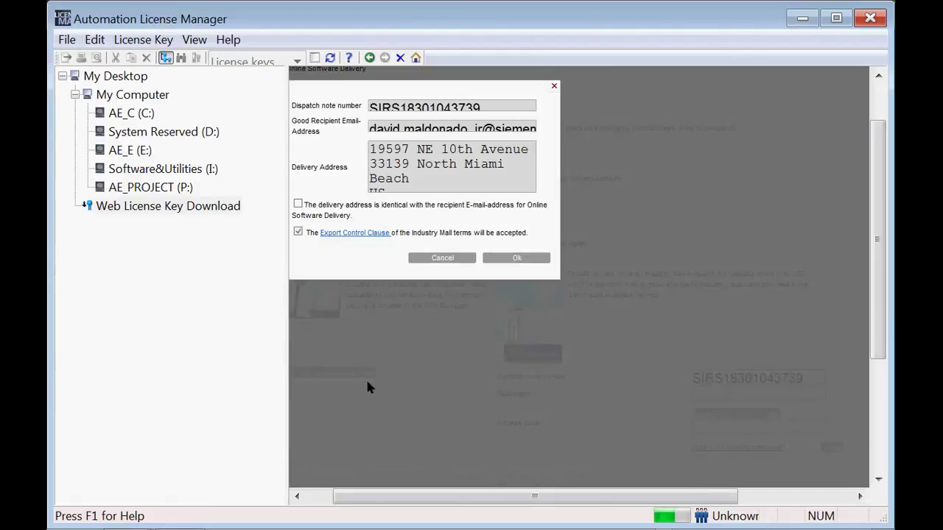
pyautogui.click(299, 205)
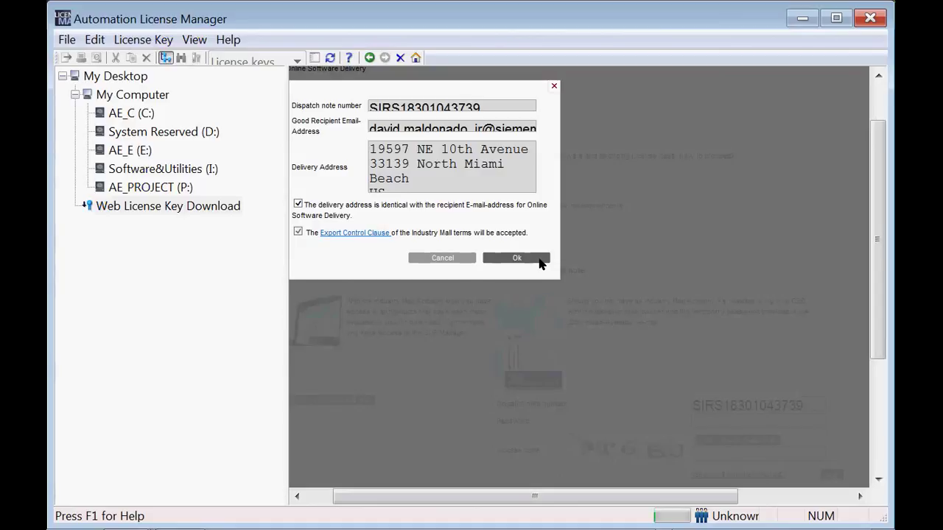
pyautogui.click(538, 258)
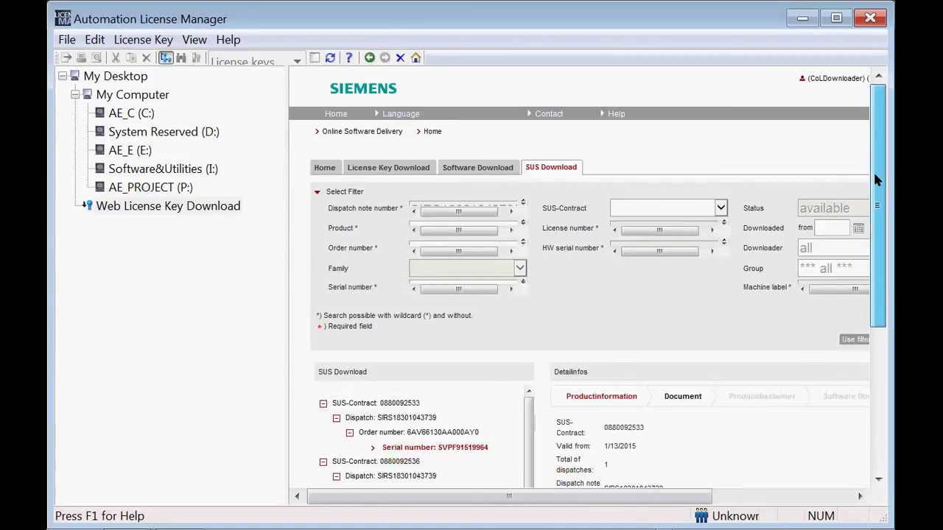
# Step: Open the License Key Download tab and select the WinCC Advanced V13 SP1 license key
pyautogui.moveTo(873, 174); pyautogui.dragTo(874, 297)
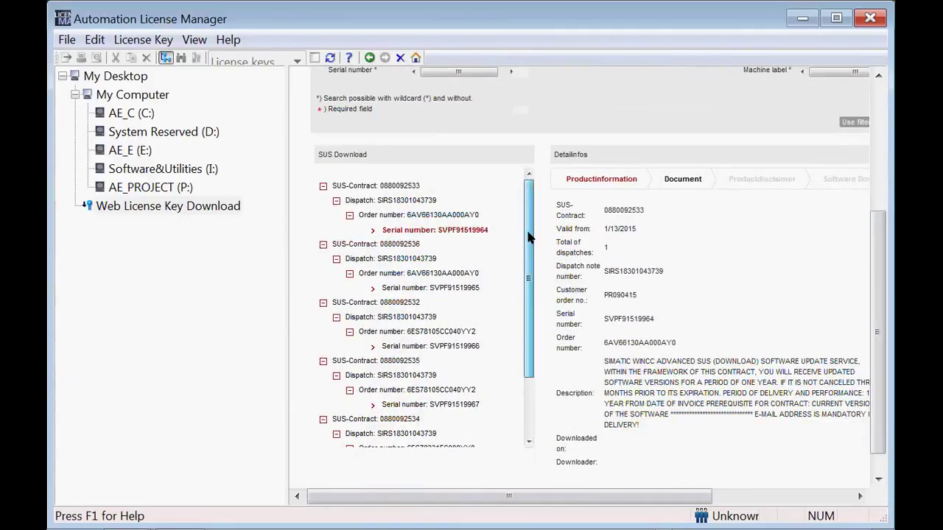
pyautogui.moveTo(879, 242); pyautogui.dragTo(879, 133)
pyautogui.click(388, 122)
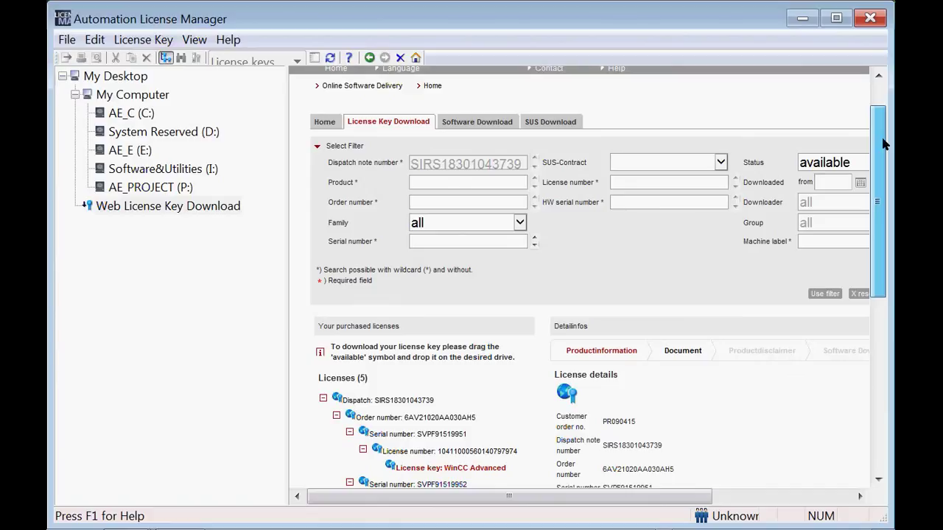
pyautogui.moveTo(883, 145); pyautogui.dragTo(882, 249)
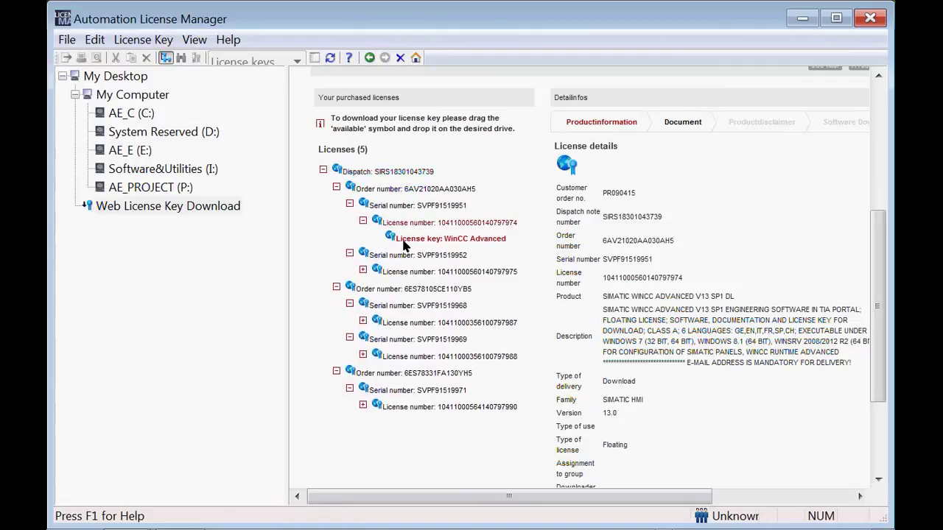
pyautogui.click(280, 221)
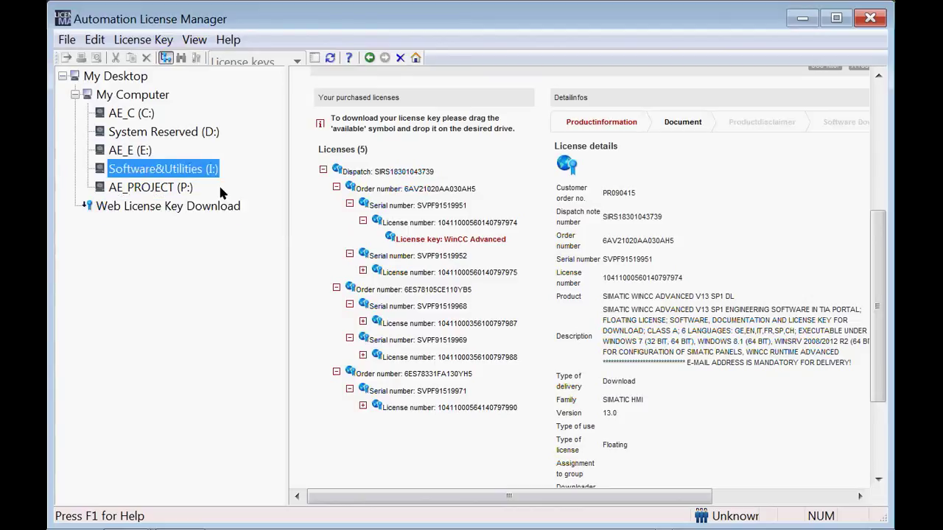
# Step: Move the WinCC Advanced license key onto drive AE_E (E:), confirm, and dismiss the completion message
pyautogui.moveTo(143, 154); pyautogui.dragTo(143, 155)
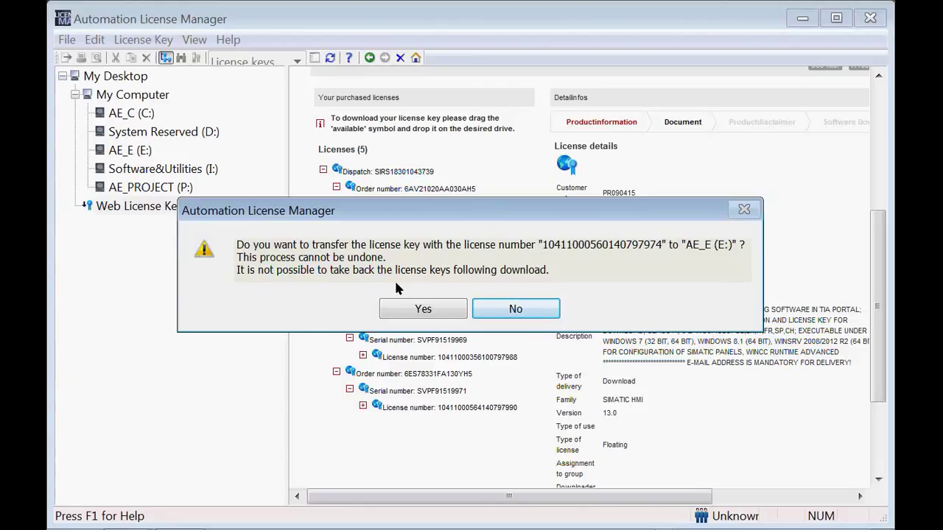
pyautogui.click(428, 310)
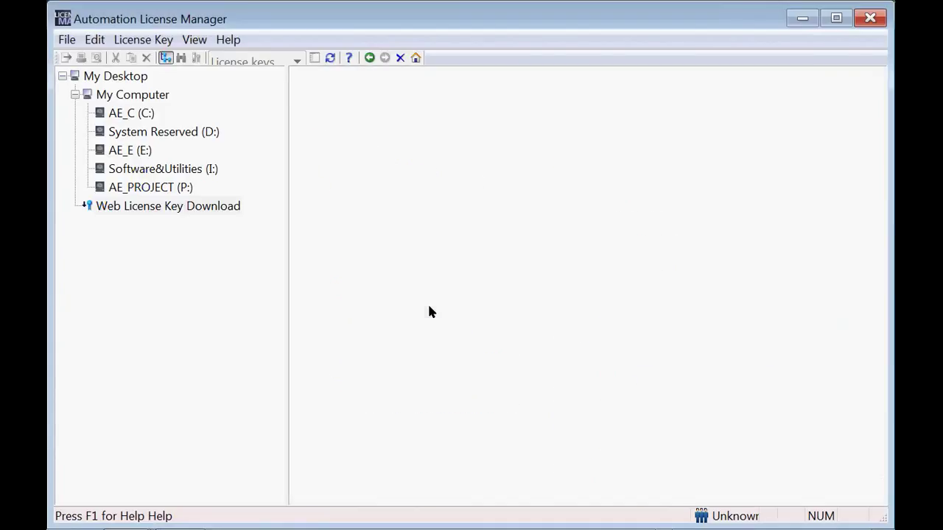
pyautogui.click(133, 151)
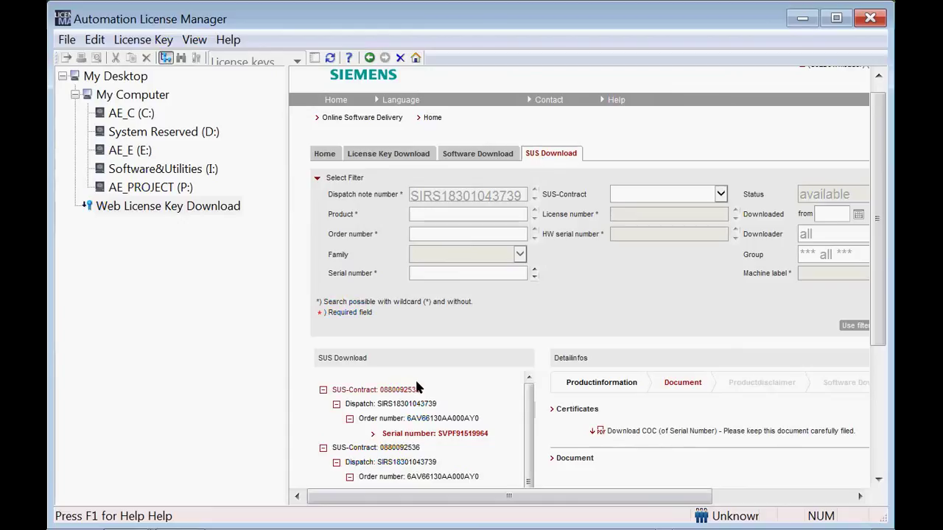
# Step: Show the first SUS serial number's documents and download its certificate of conformity (COC)
pyautogui.click(424, 435)
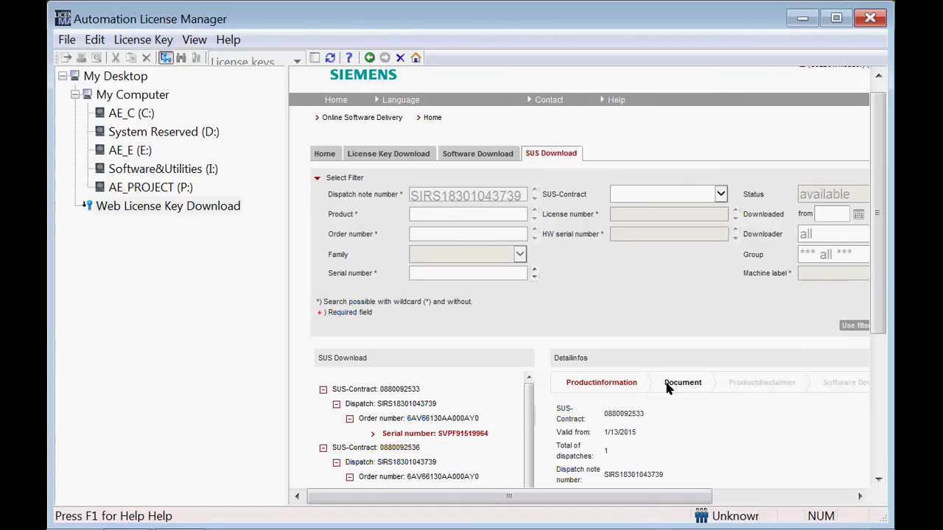
pyautogui.click(666, 384)
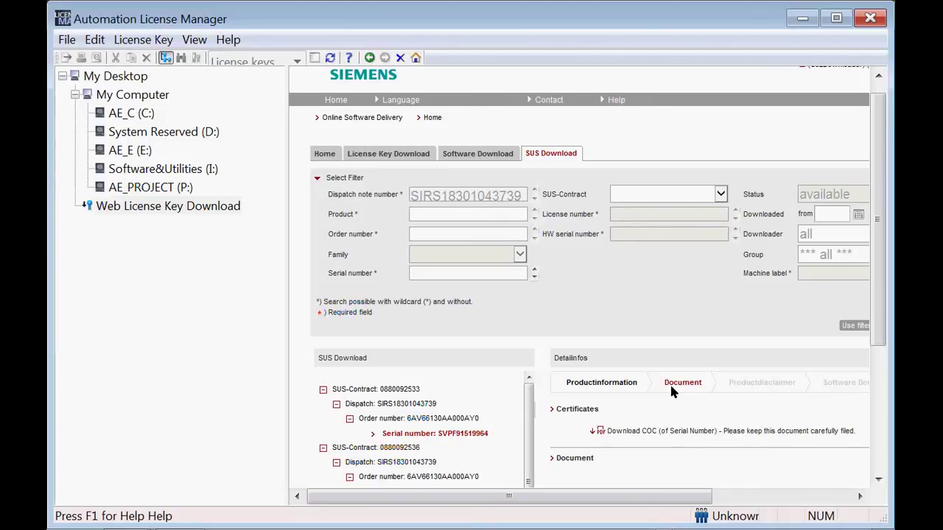
pyautogui.click(660, 430)
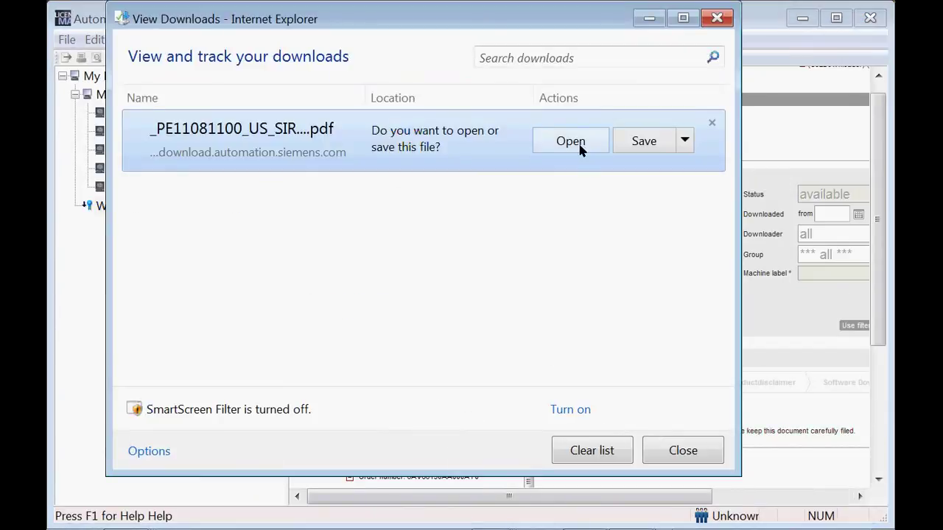
# Step: Download the COC again and open the WinCC Advanced SUS certificate PDF in Adobe Reader
pyautogui.click(577, 150)
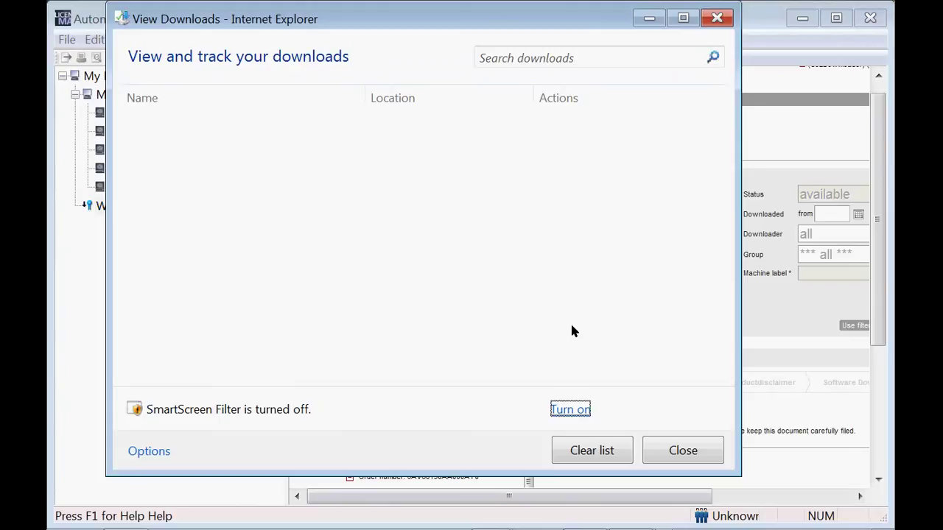
pyautogui.moveTo(589, 529)
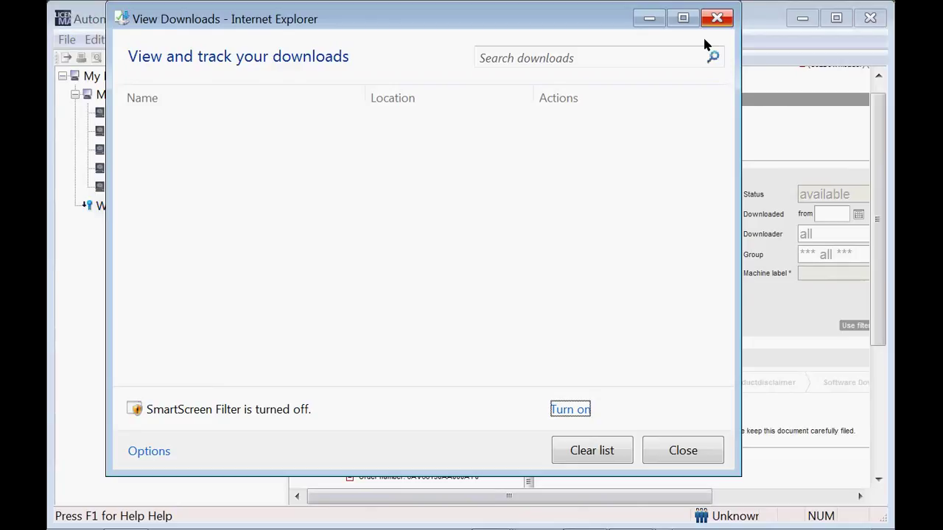
pyautogui.click(715, 16)
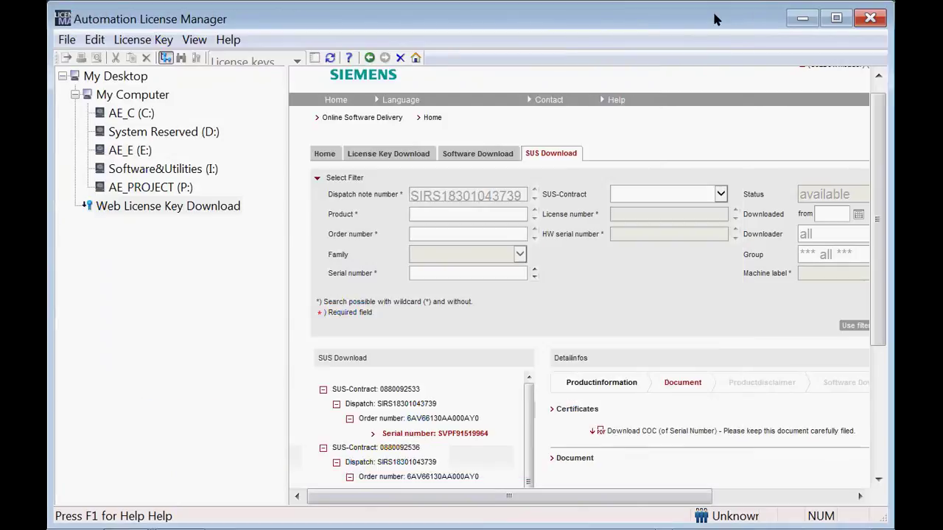
pyautogui.click(683, 432)
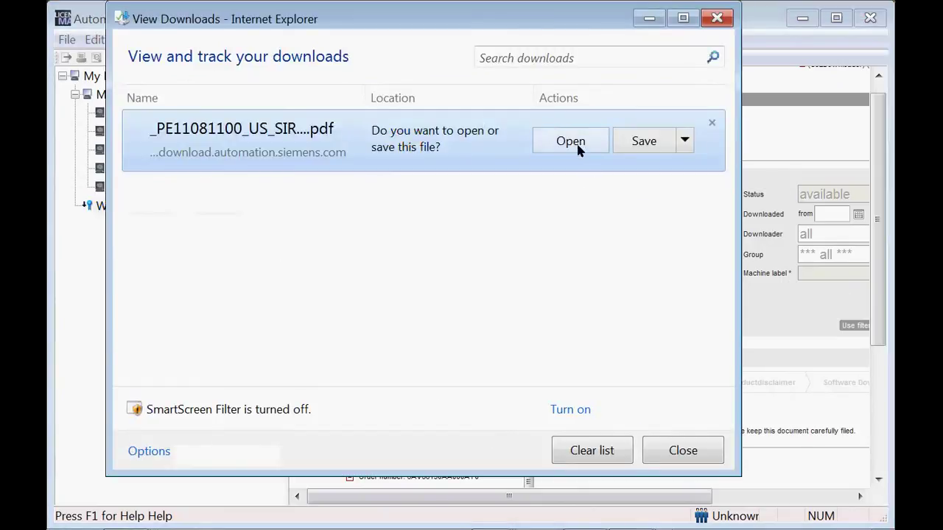
pyautogui.click(575, 140)
pyautogui.scroll(-5, 608, 310)
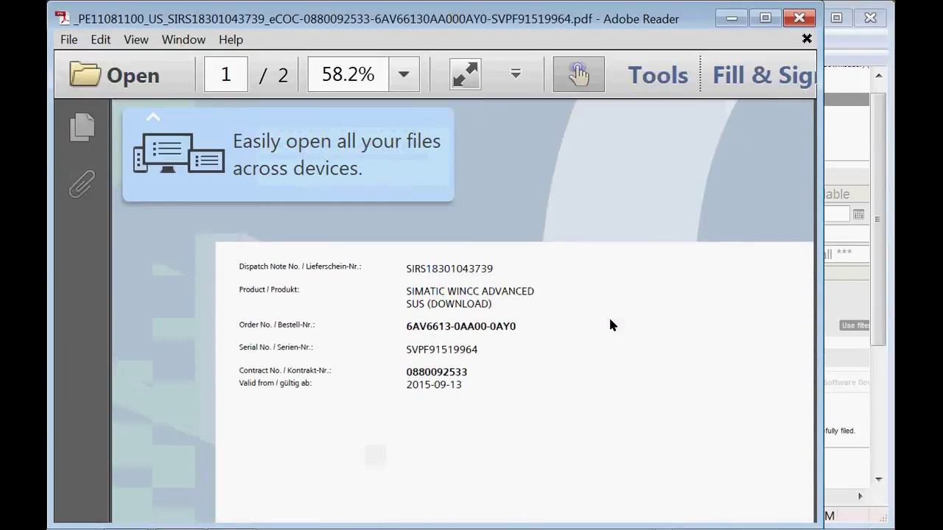
pyautogui.scroll(-2, 610, 320)
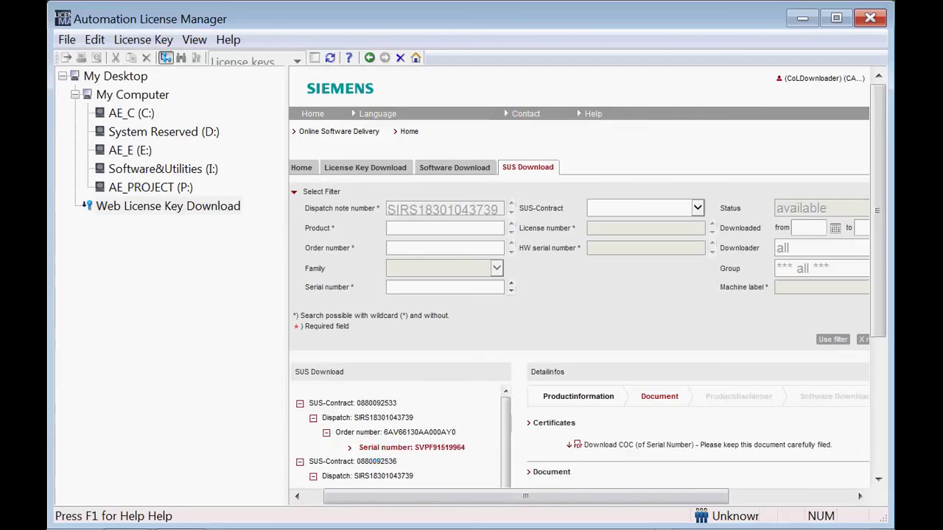
# Step: Show the Software Download tab listing the WinCC Comfort/Advanced V13 SP1 DVD ISO images
pyautogui.click(440, 168)
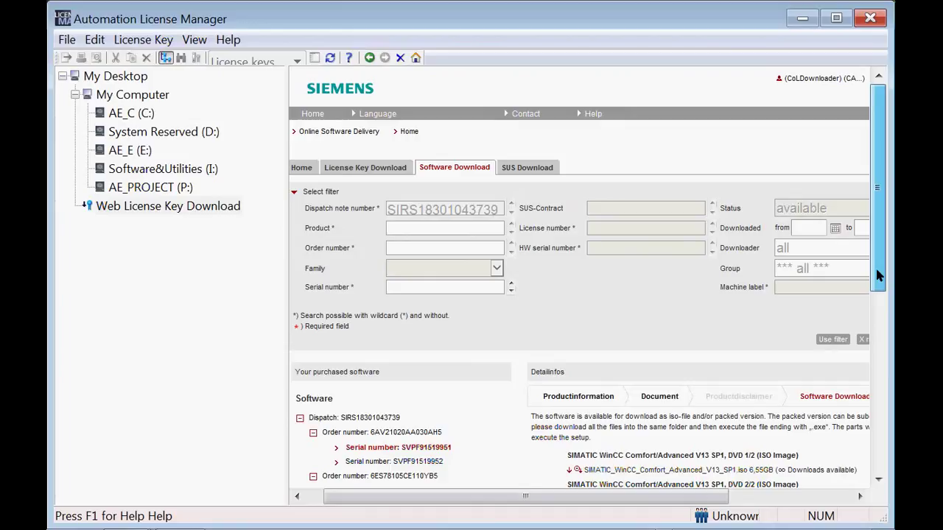
# Step: Scroll the Detailinfos panel and download SIMATIC_WinCC_Comfort_Advanced_V13_SP1_2.iso
pyautogui.scroll(-3, 878, 275)
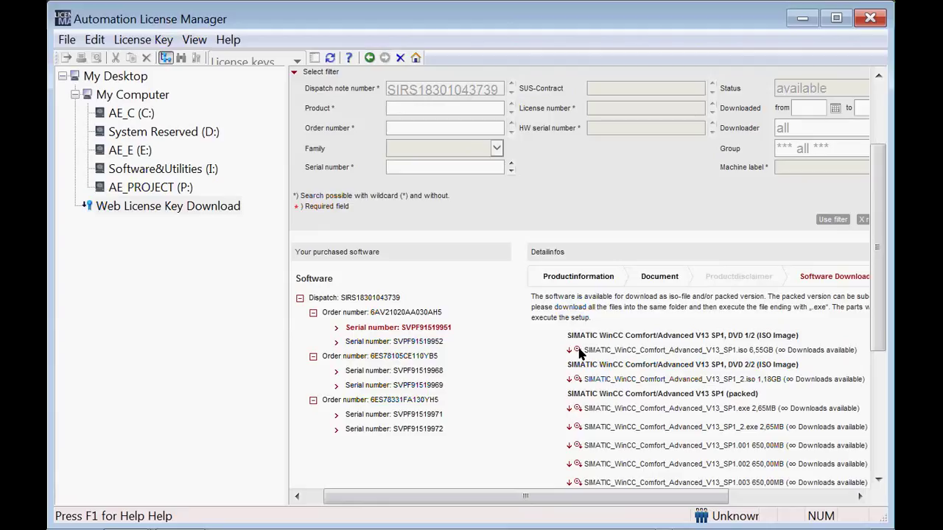
pyautogui.click(578, 380)
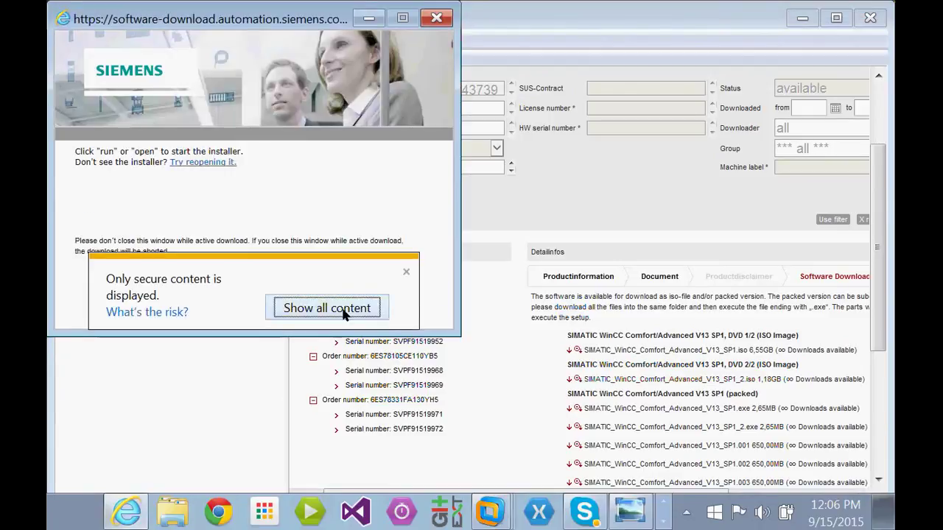
# Step: Download and run the Akamai NetSession installer, accepting its license agreement to install it
pyautogui.click(343, 310)
pyautogui.click(198, 222)
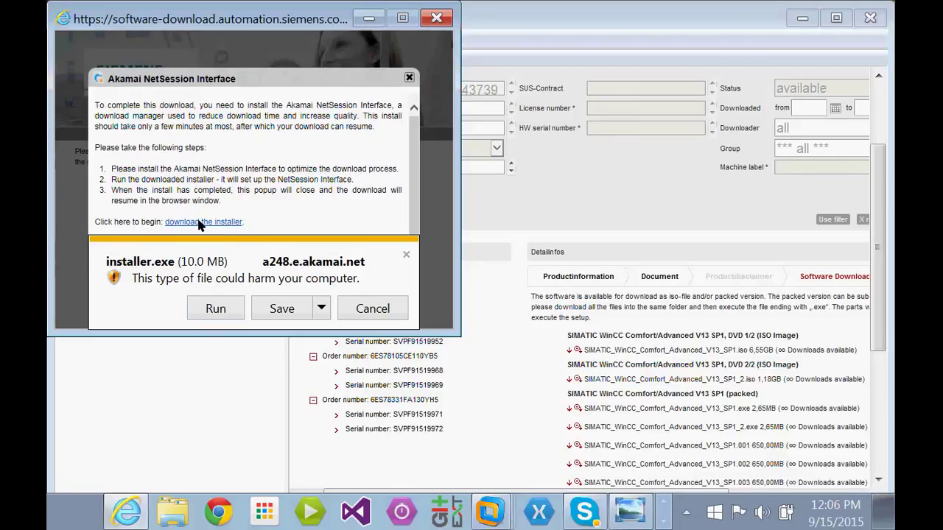
pyautogui.click(215, 304)
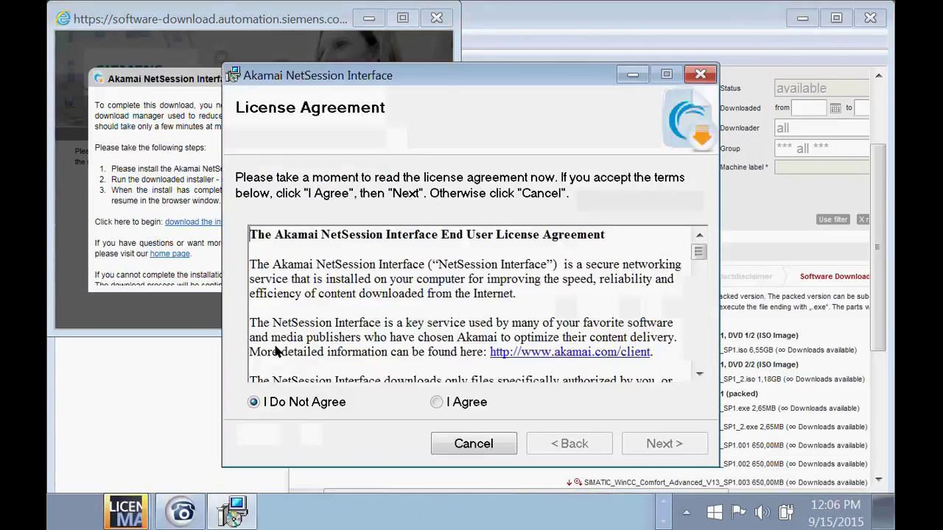
pyautogui.click(438, 402)
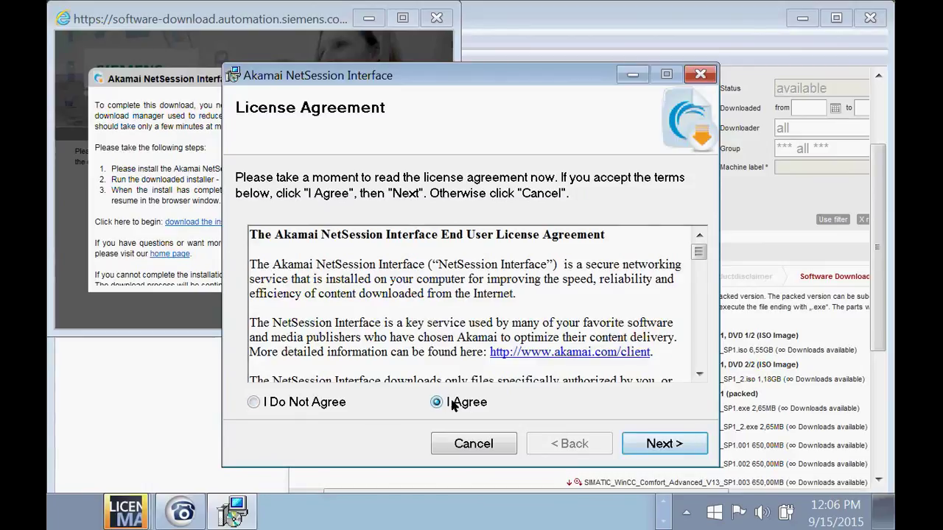
pyautogui.click(667, 442)
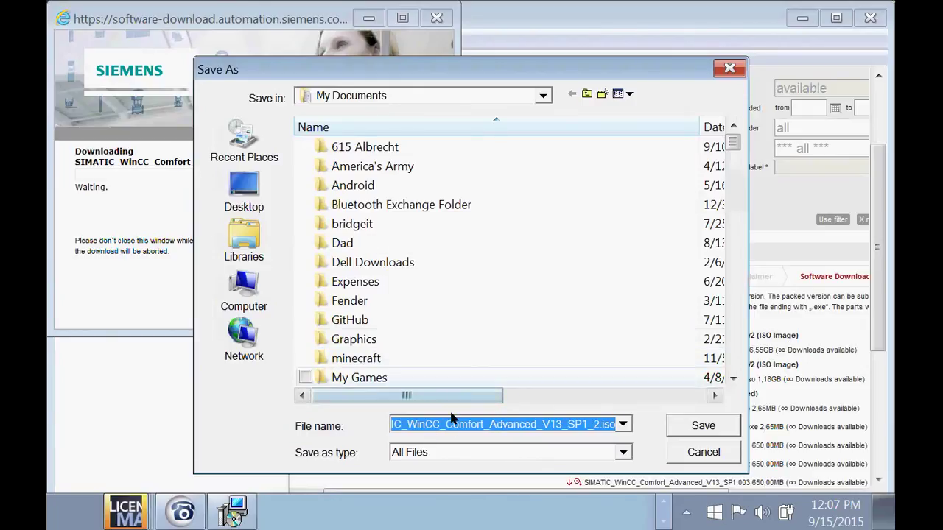
# Step: Browse Libraries, then Computer, in the Save As dialog to list the hard drives
pyautogui.click(244, 240)
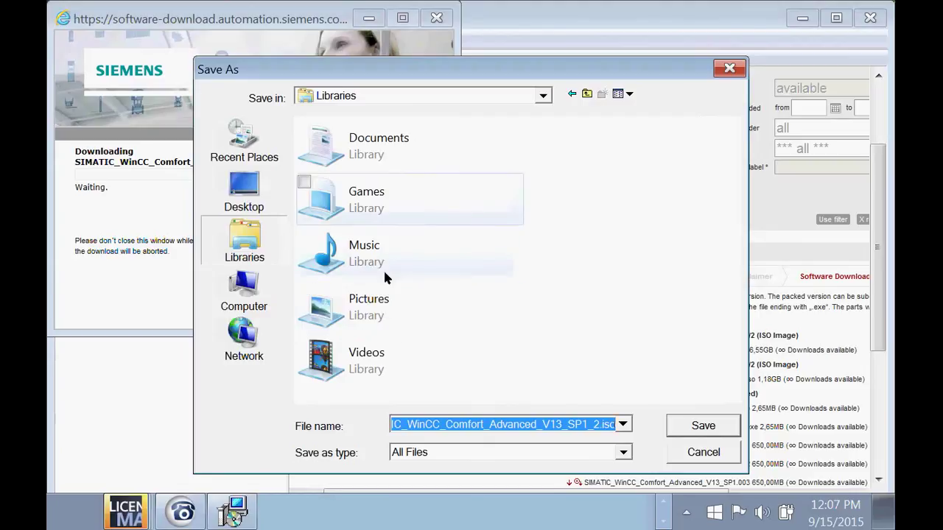
pyautogui.click(254, 293)
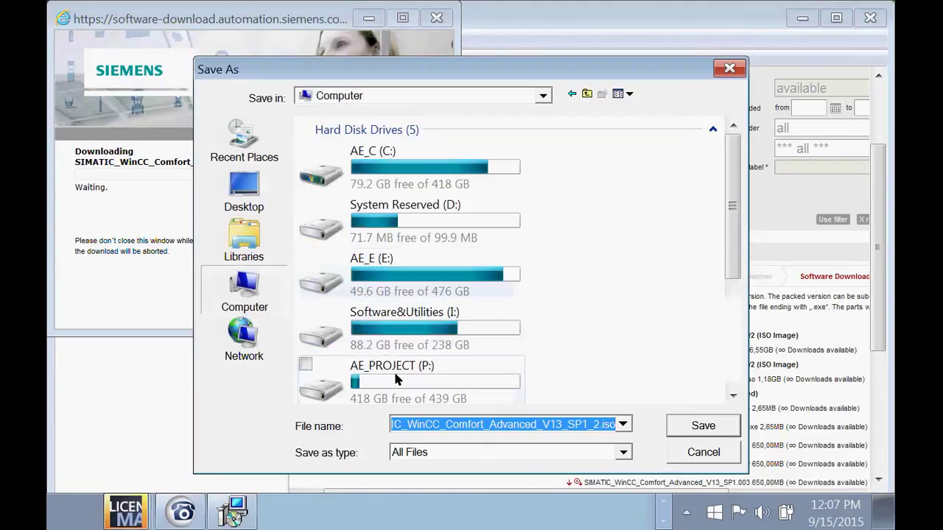